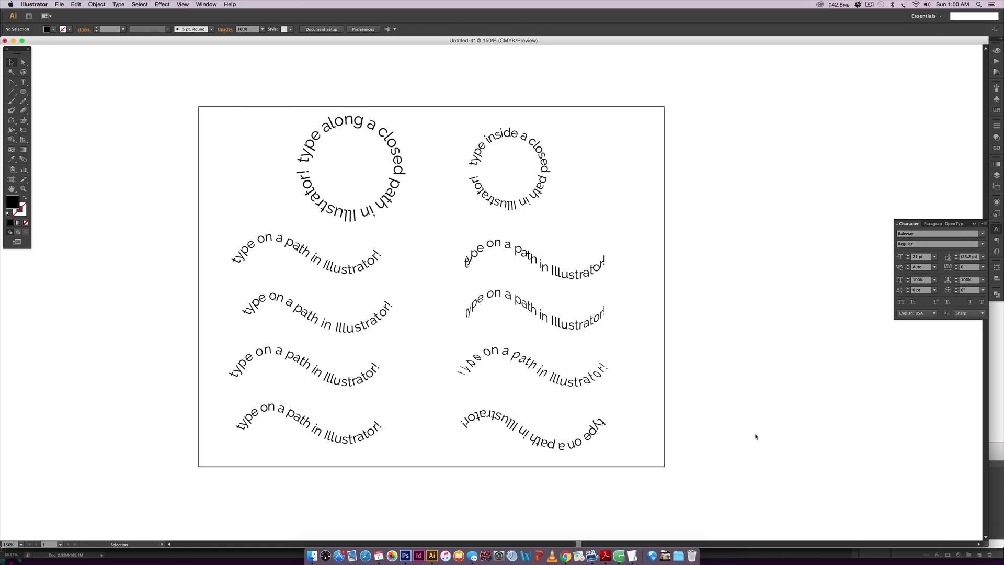
# - Pan the canvas to the right, leaving empty space left of the curved-text artboard
pyautogui.moveTo(400, 375); pyautogui.dragTo(570, 382)
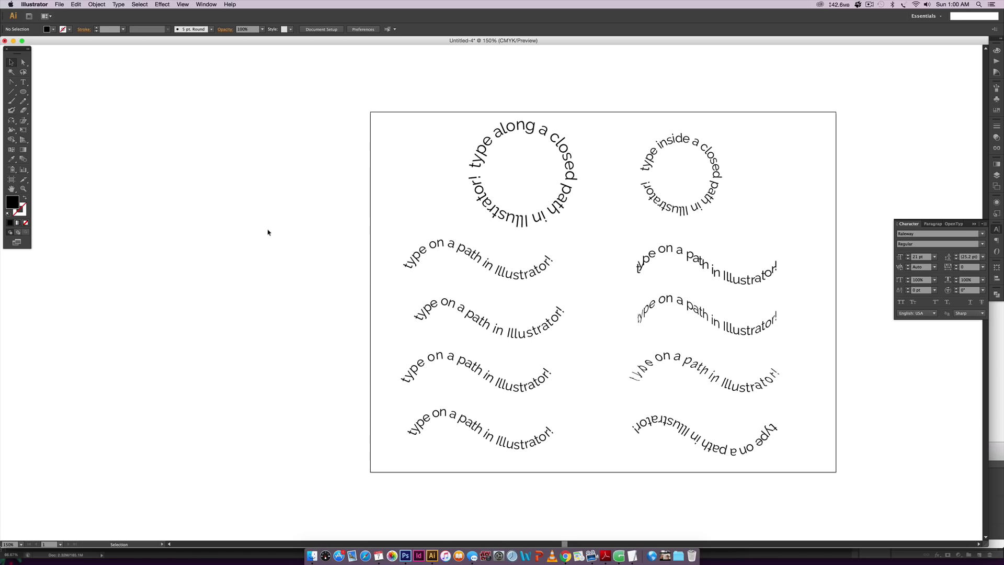
pyautogui.press('t')
pyautogui.click(151, 191)
pyautogui.write('type ')
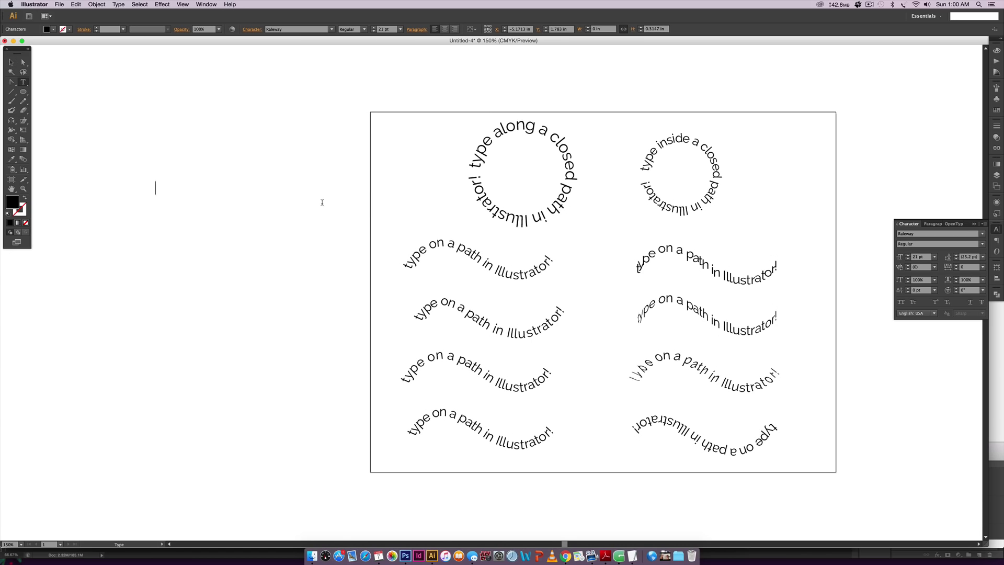
pyautogui.write('on a path, but not')
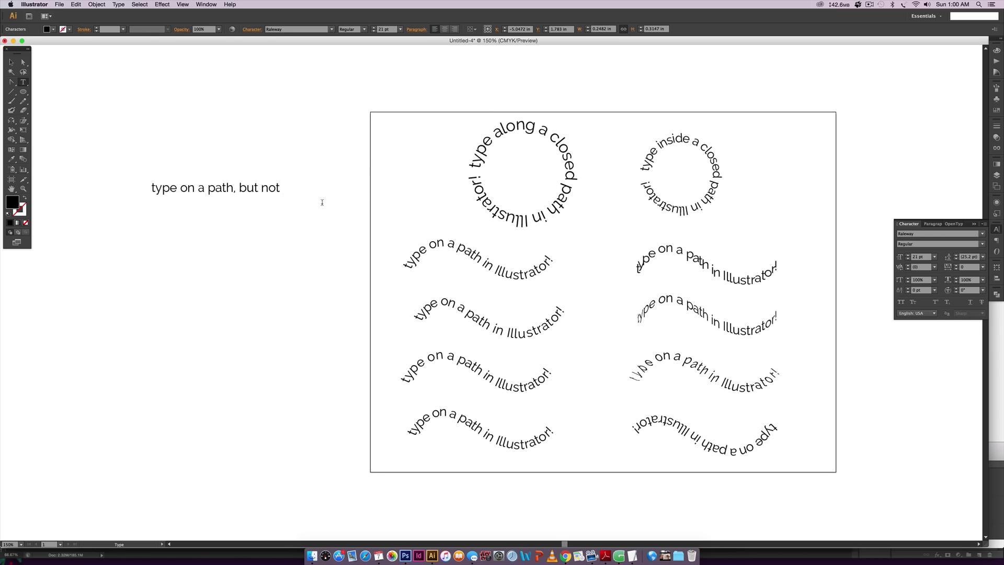
pyautogui.write(' really')
pyautogui.click(11, 61)
pyautogui.moveTo(309, 189); pyautogui.dragTo(309, 218)
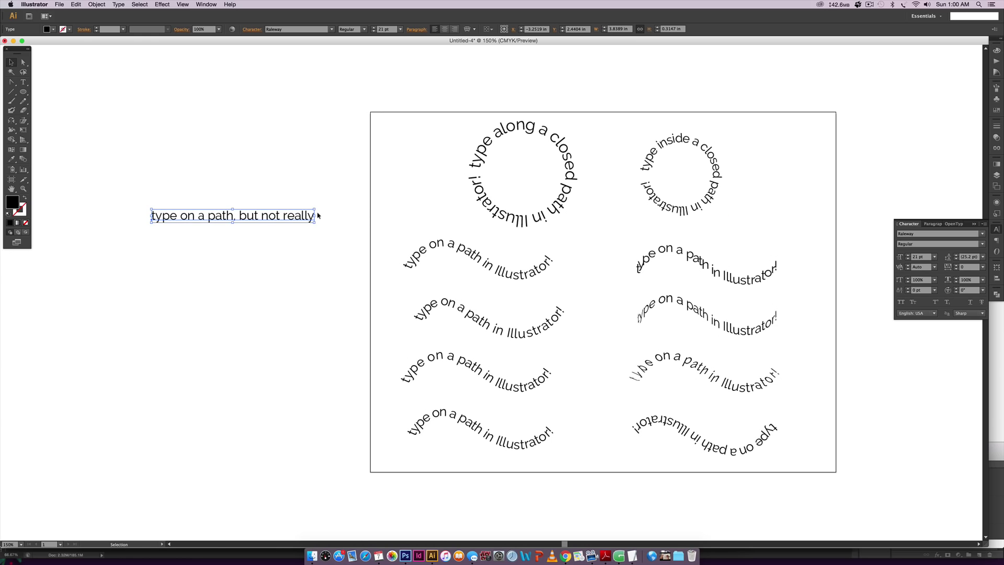
pyautogui.click(162, 4)
pyautogui.moveTo(187, 120)
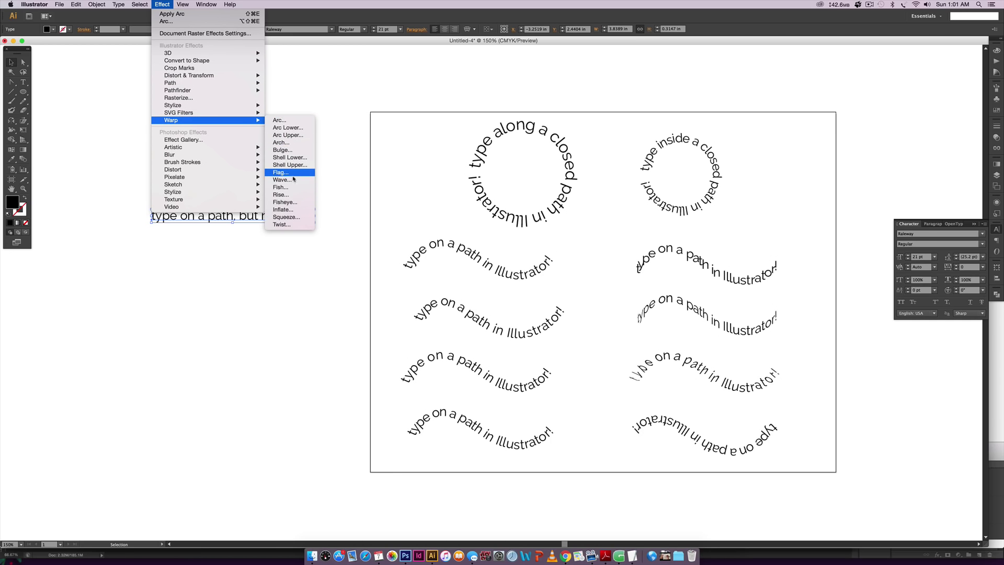
pyautogui.click(286, 121)
pyautogui.moveTo(248, 262); pyautogui.dragTo(321, 302)
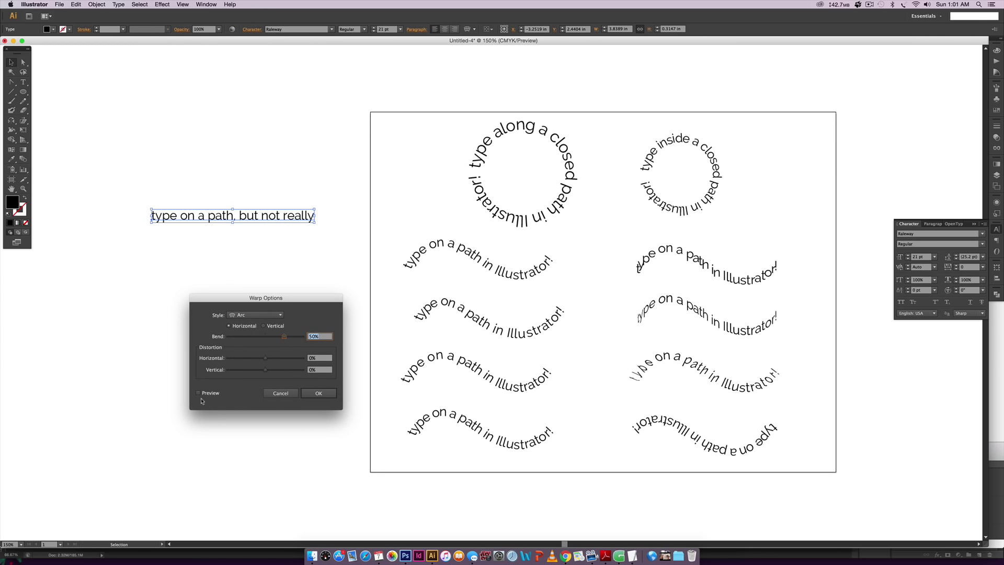
pyautogui.click(199, 393)
pyautogui.moveTo(285, 336)
pyautogui.mouseDown()
pyautogui.moveTo(270, 338)
pyautogui.moveTo(285, 338)
pyautogui.mouseUp()
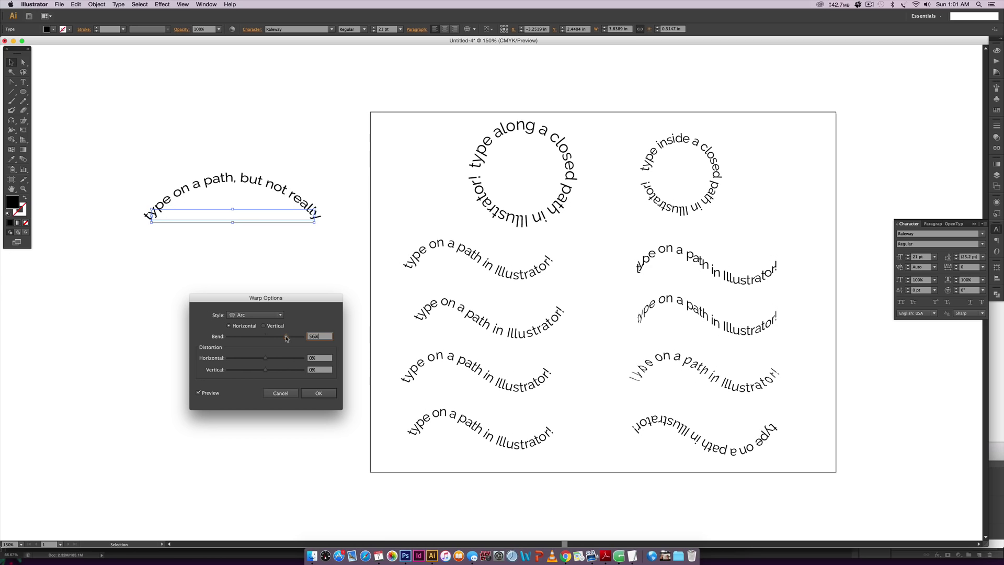
pyautogui.click(318, 392)
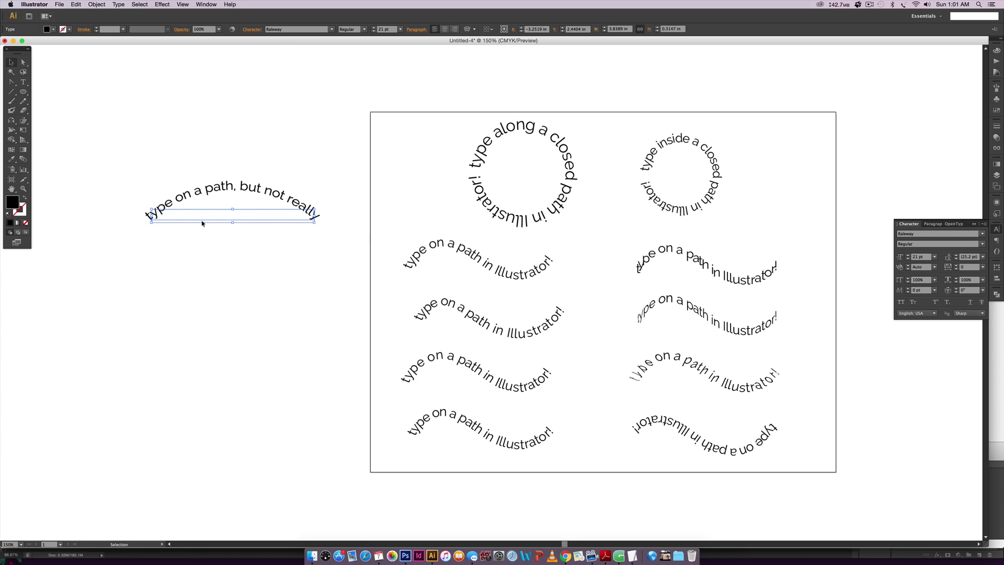
pyautogui.doubleClick(170, 219)
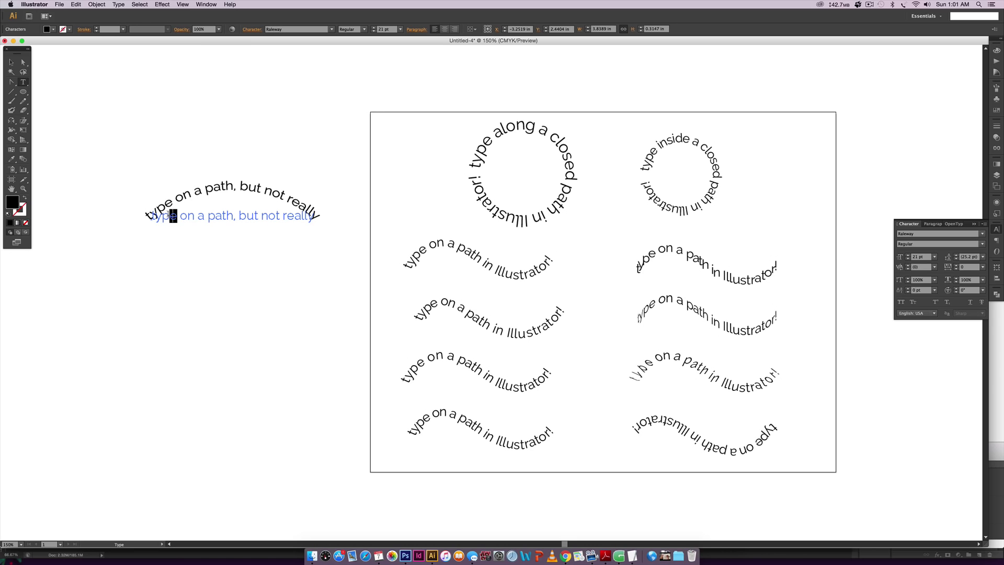
pyautogui.write('ing')
pyautogui.press('Escape')
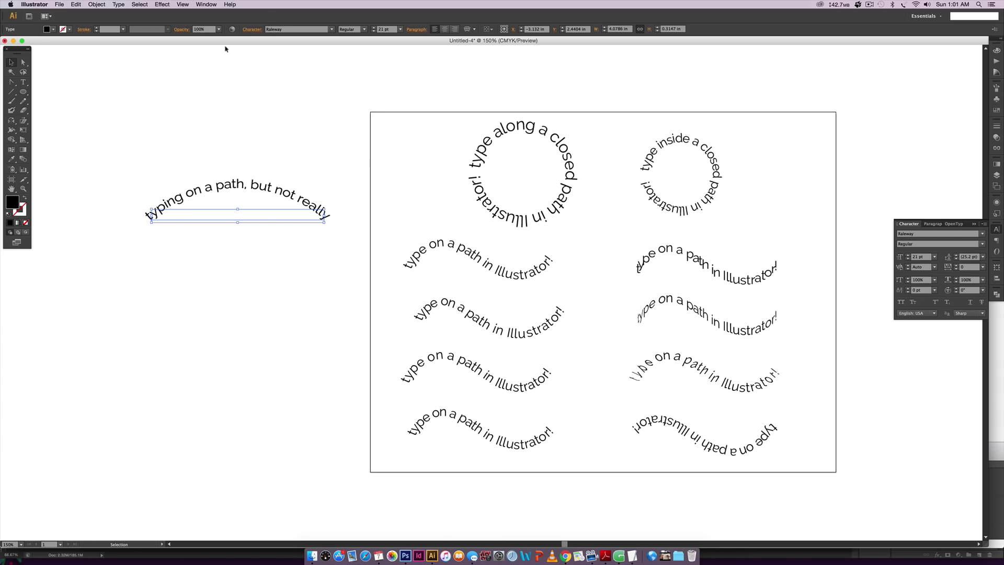
pyautogui.click(162, 5)
pyautogui.moveTo(194, 121)
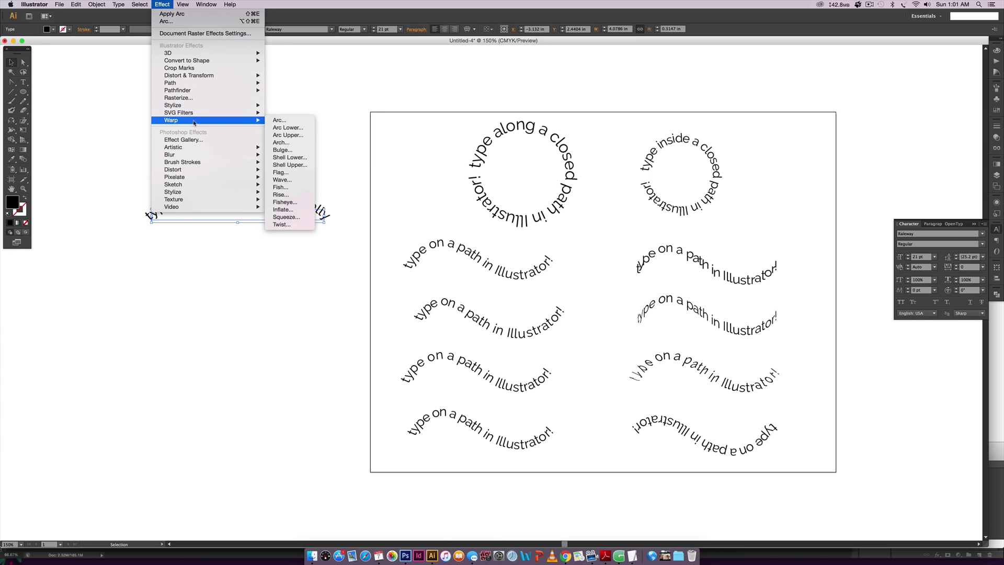
pyautogui.click(285, 120)
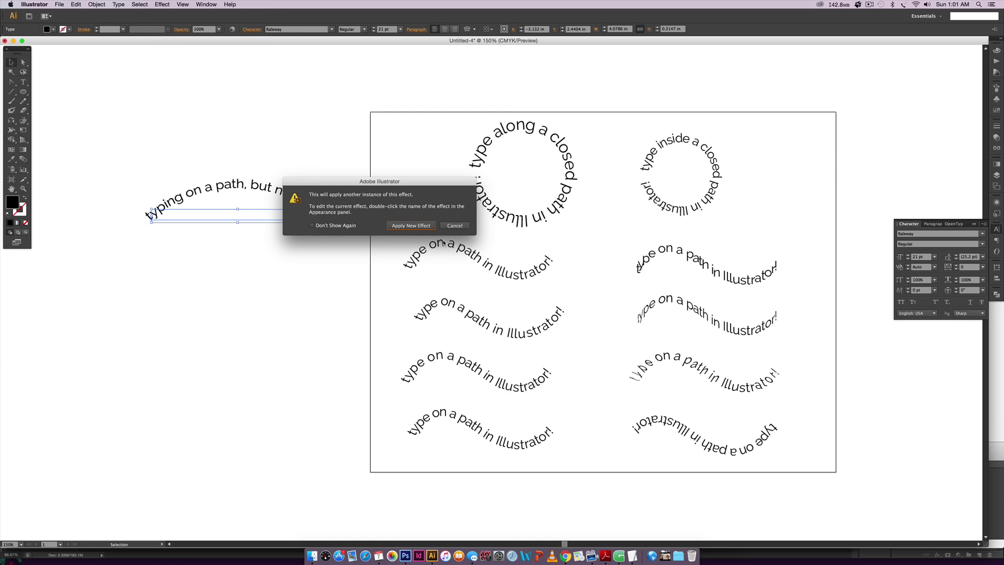
pyautogui.click(432, 228)
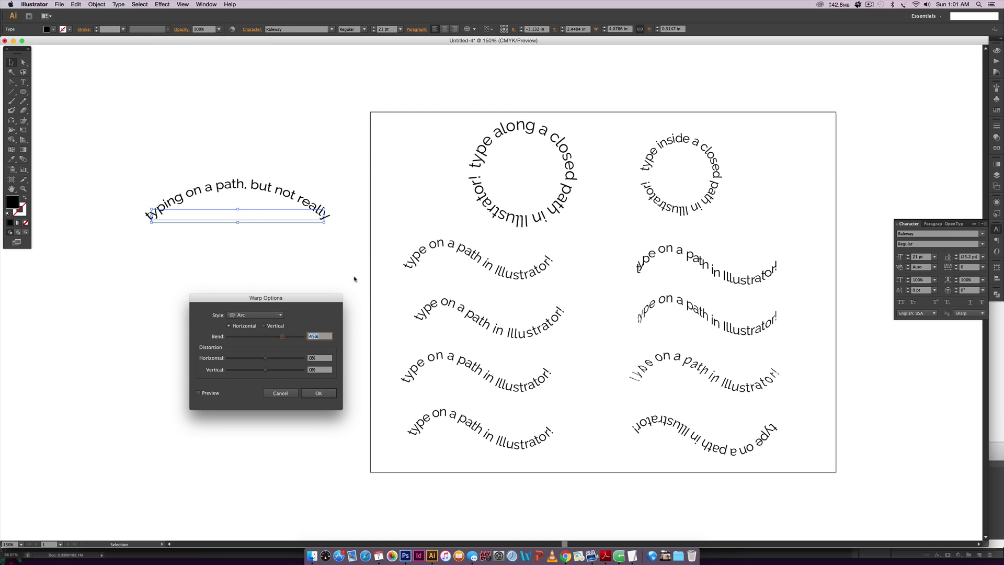
pyautogui.moveTo(282, 337); pyautogui.dragTo(284, 336)
pyautogui.click(219, 395)
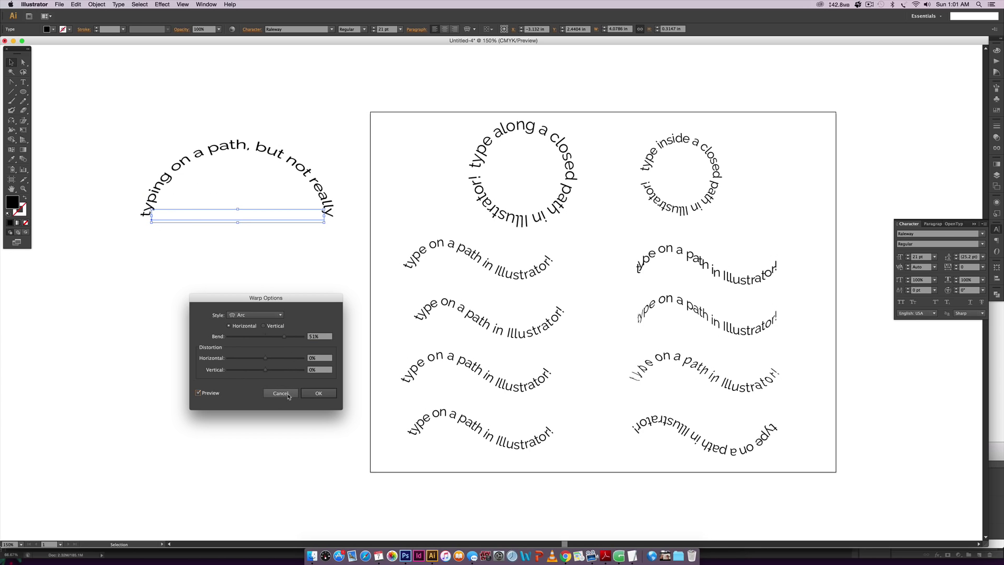
pyautogui.click(281, 393)
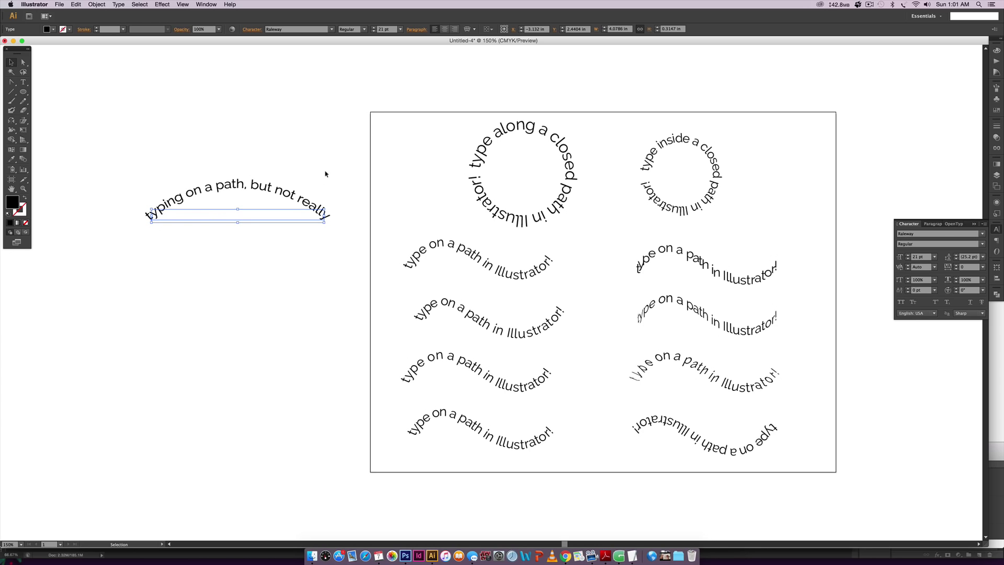
pyautogui.press('Delete')
pyautogui.moveTo(619, 280); pyautogui.dragTo(395, 278)
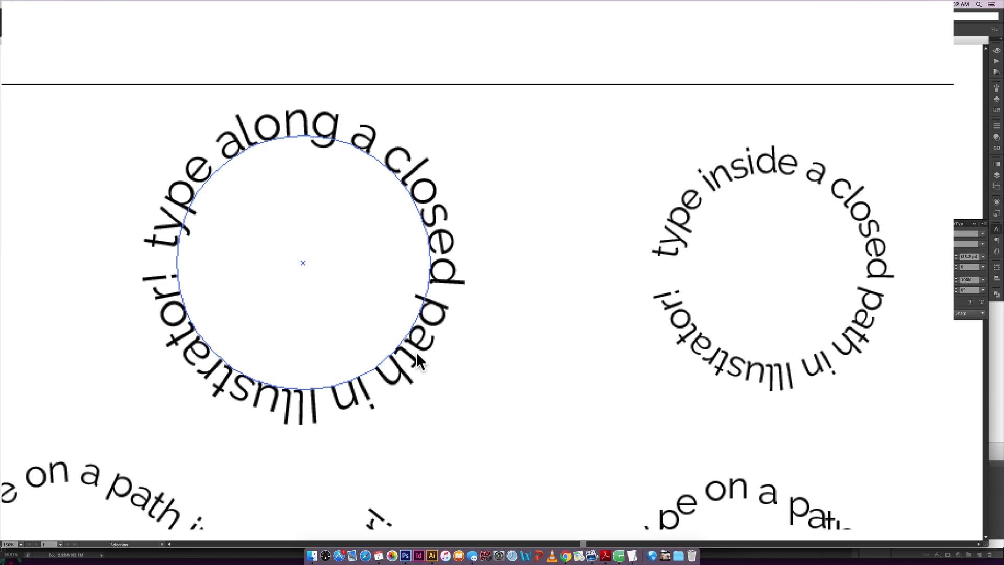
pyautogui.click(475, 391)
pyautogui.click(847, 166)
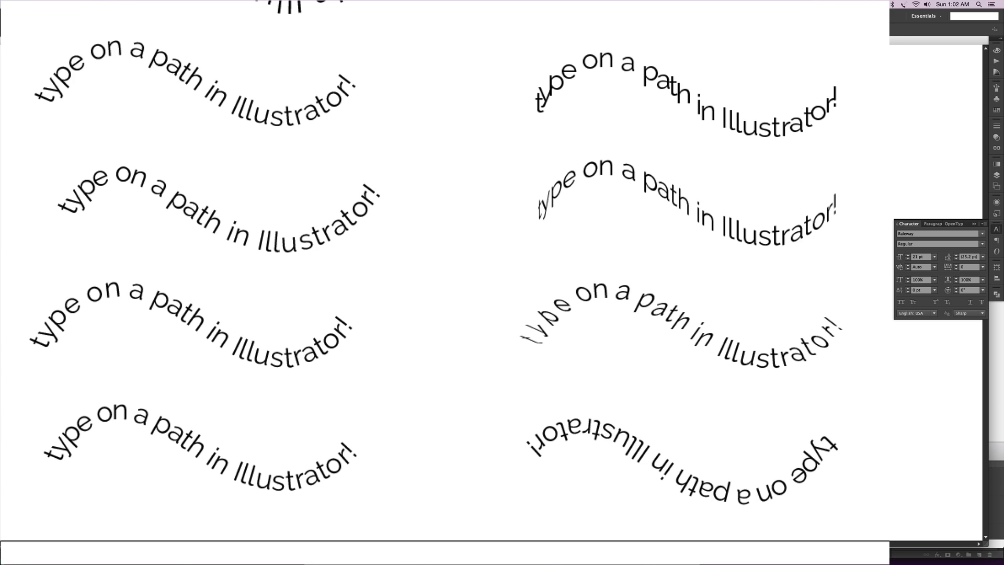
# - Pencil-draw a wave left of the artboard and type 'begin typing along the path' on it
pyautogui.moveTo(329, 276); pyautogui.dragTo(587, 276)
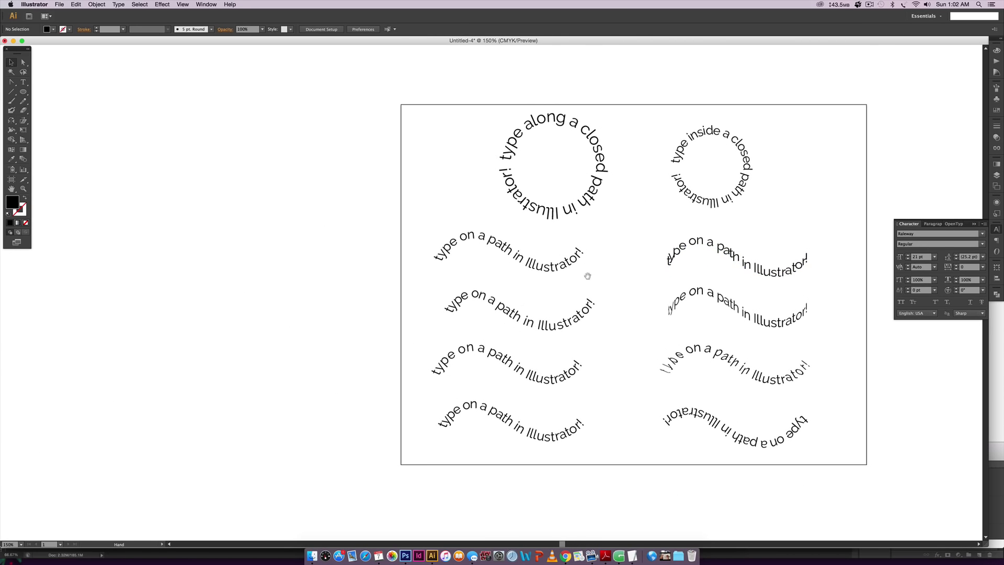
pyautogui.moveTo(269, 293); pyautogui.dragTo(318, 303)
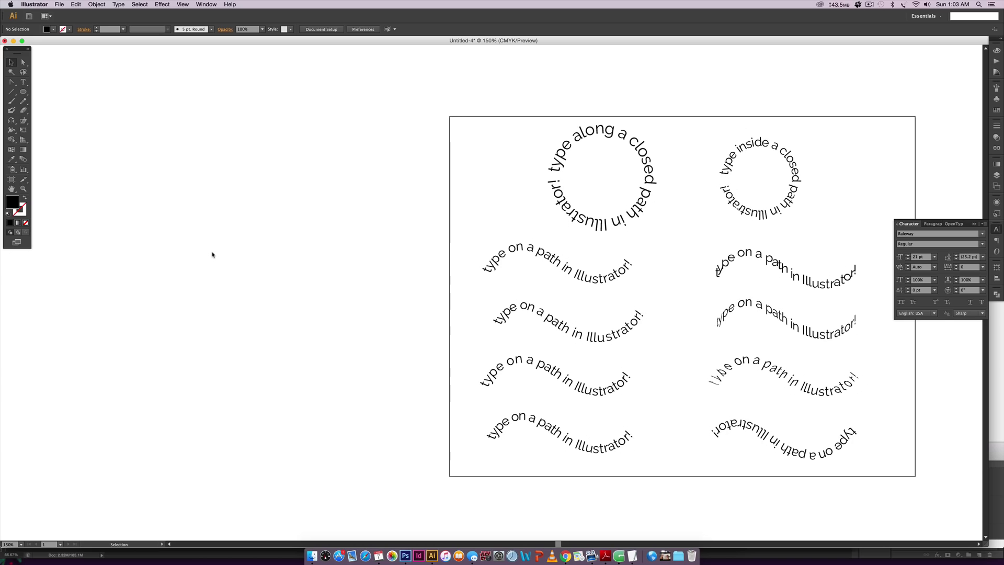
pyautogui.press('n')
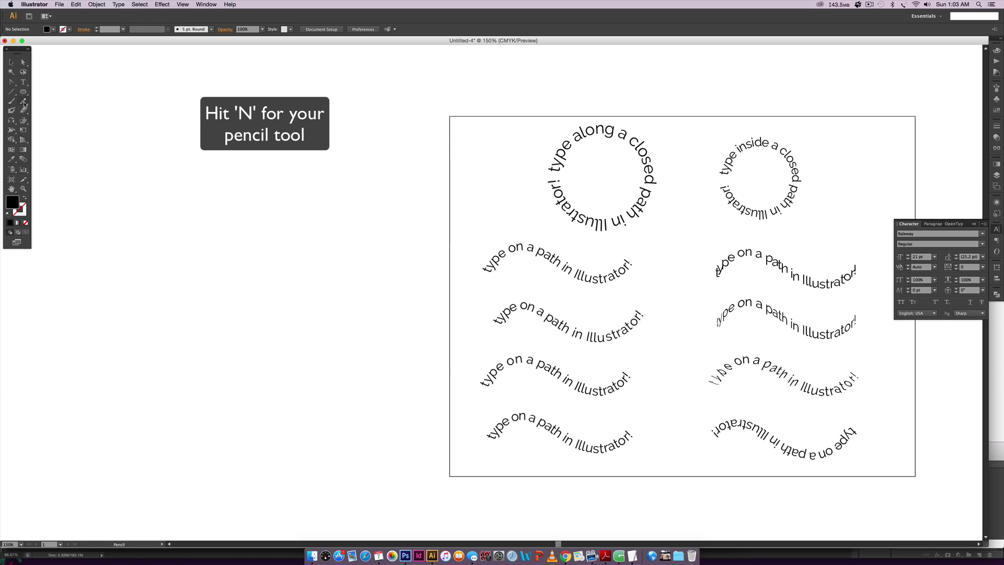
pyautogui.moveTo(108, 407)
pyautogui.mouseDown()
pyautogui.moveTo(207, 410)
pyautogui.moveTo(278, 373)
pyautogui.mouseUp()
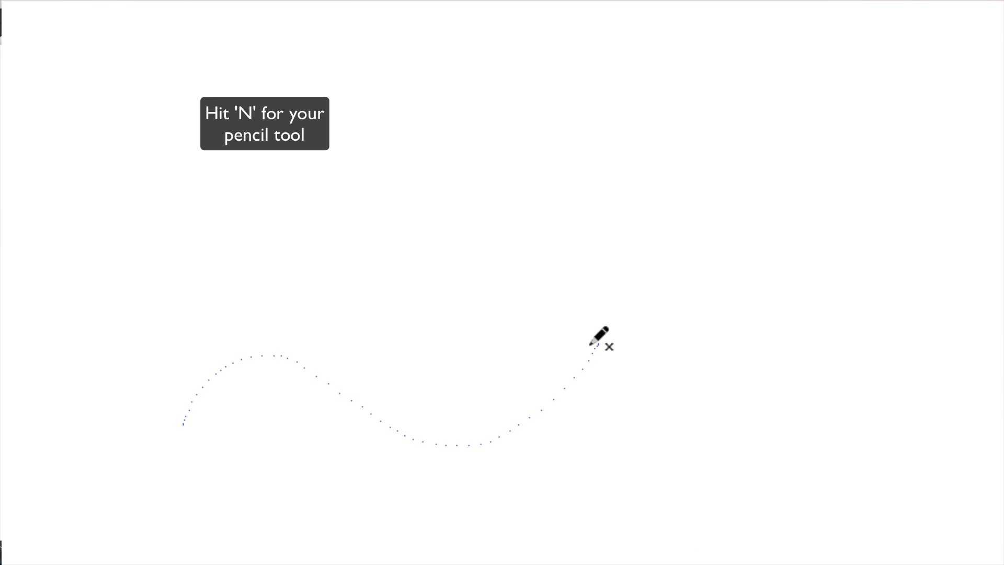
pyautogui.moveTo(589, 345); pyautogui.dragTo(598, 343)
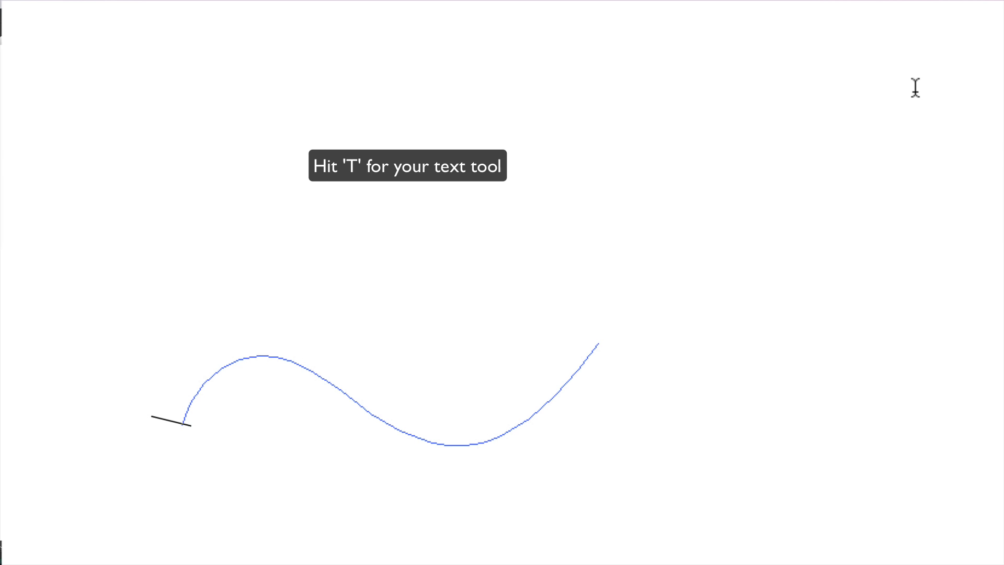
pyautogui.write('begin typing along the path')
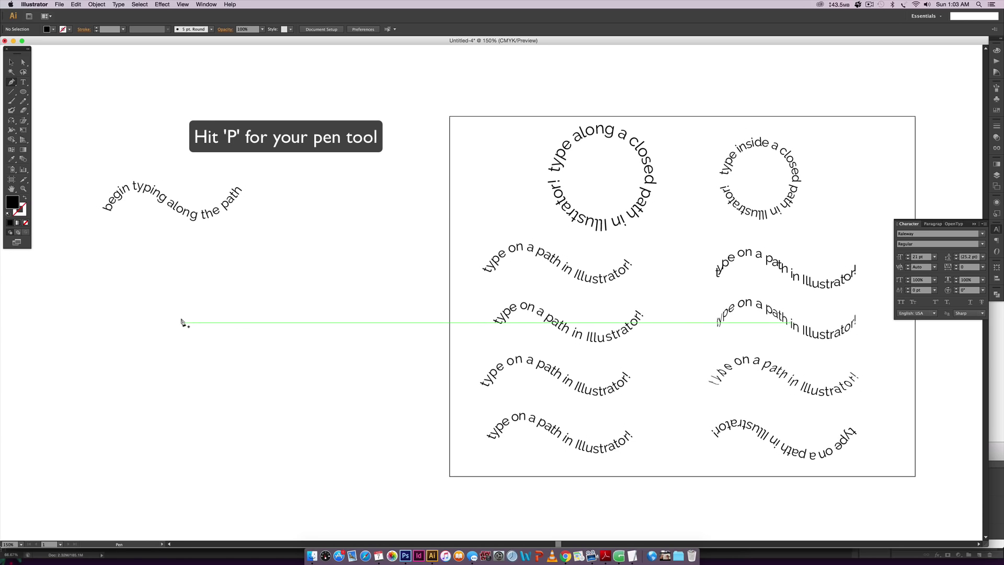
# - Draw a smooth three-anchor Pen curve below the first wavy sample
pyautogui.click(110, 309)
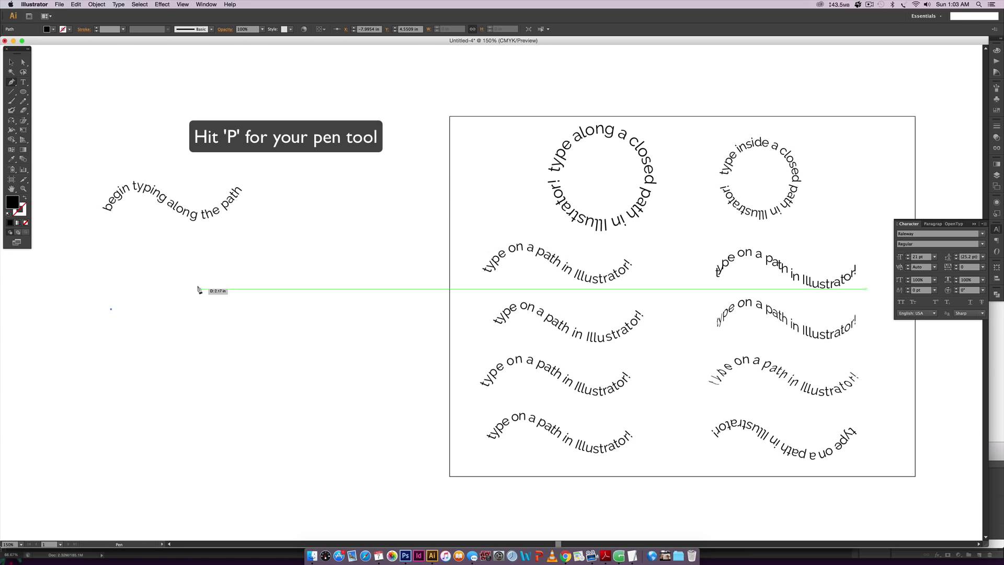
pyautogui.moveTo(200, 287); pyautogui.dragTo(244, 287)
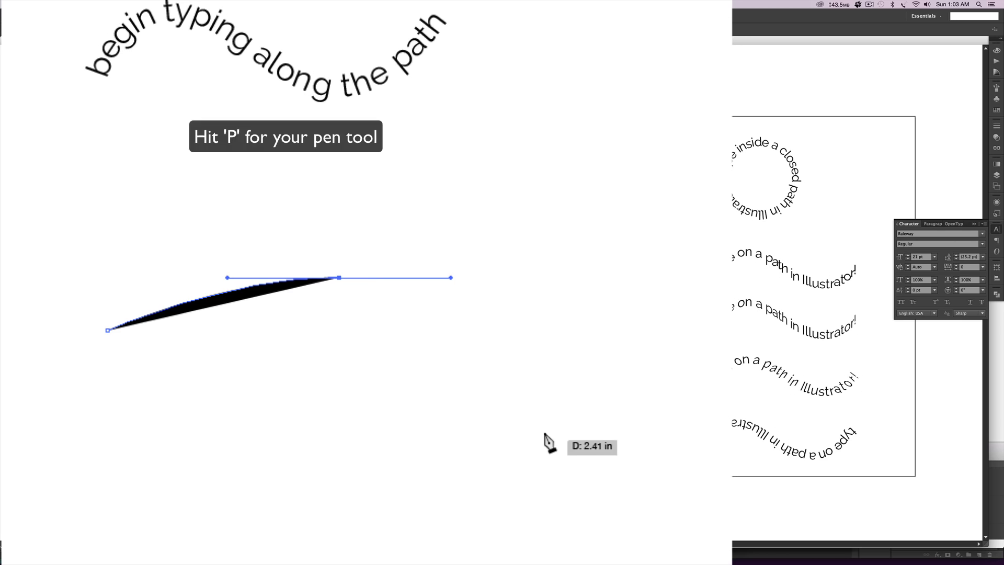
pyautogui.moveTo(286, 353); pyautogui.dragTo(305, 344)
pyautogui.moveTo(608, 420); pyautogui.dragTo(683, 400)
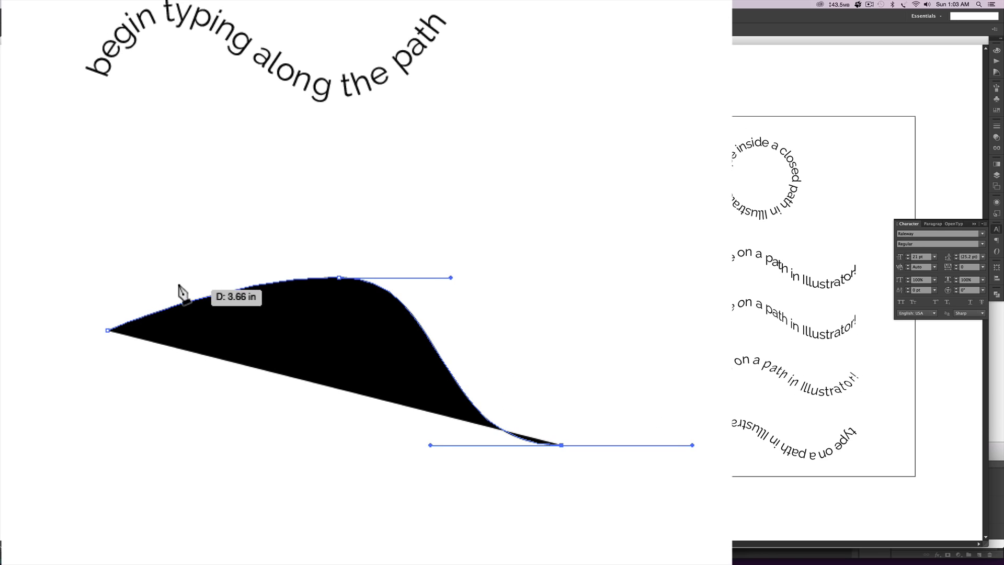
# - Type 'begin typing along the path' along the new curve and deselect it
pyautogui.press('t')
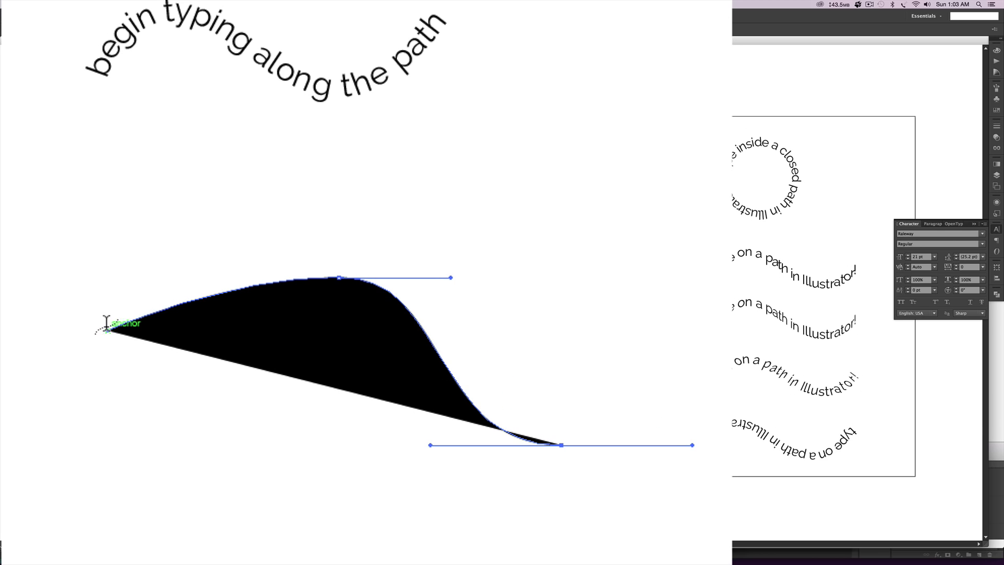
pyautogui.click(111, 324)
pyautogui.write('begin')
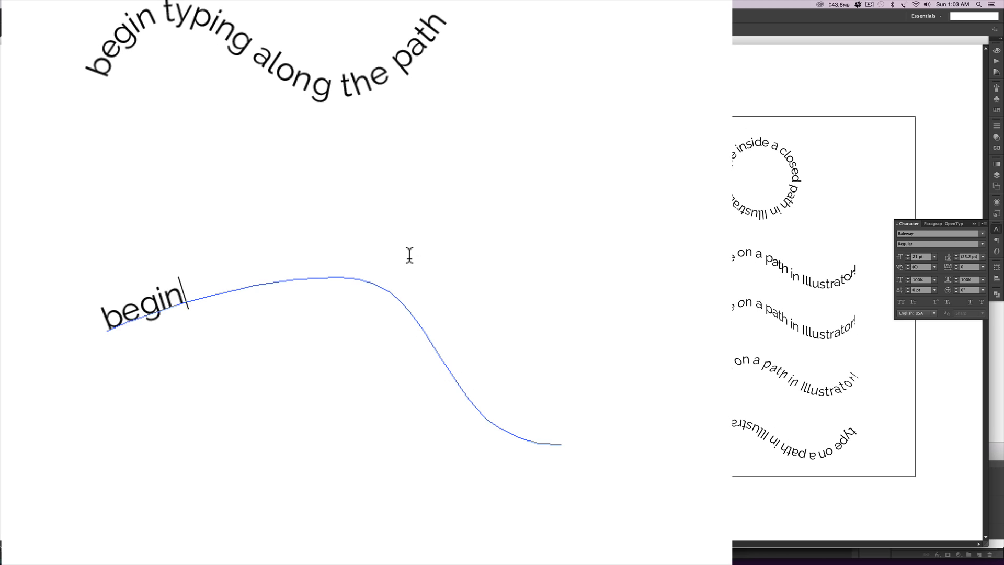
pyautogui.write(' typing along th')
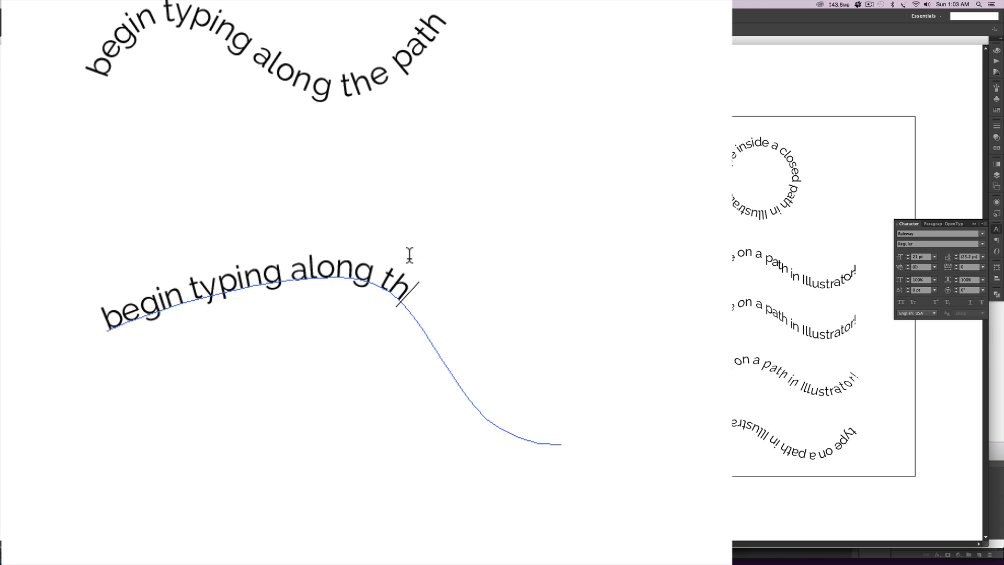
pyautogui.write('e path')
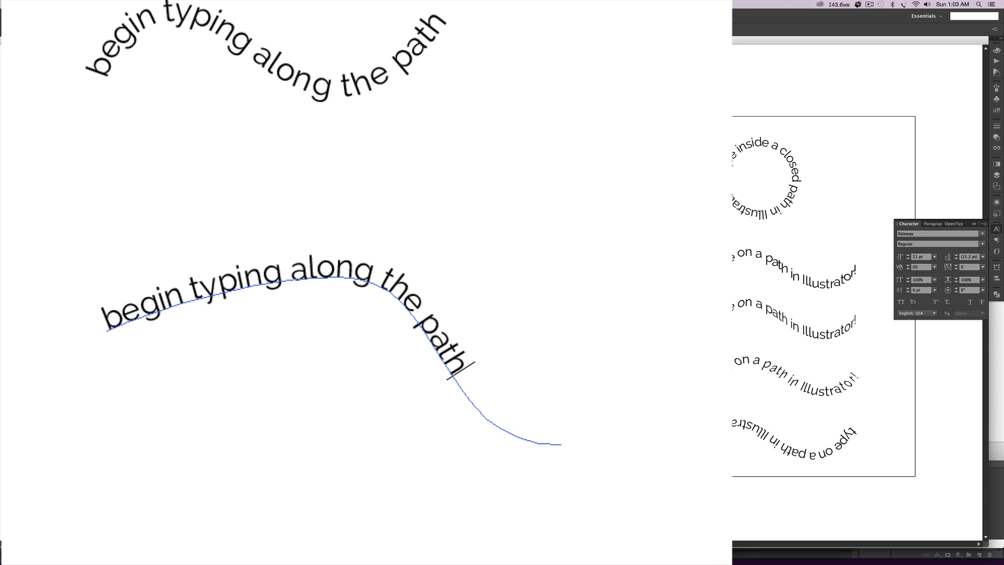
pyautogui.press('Escape')
pyautogui.press('super+shift+a')
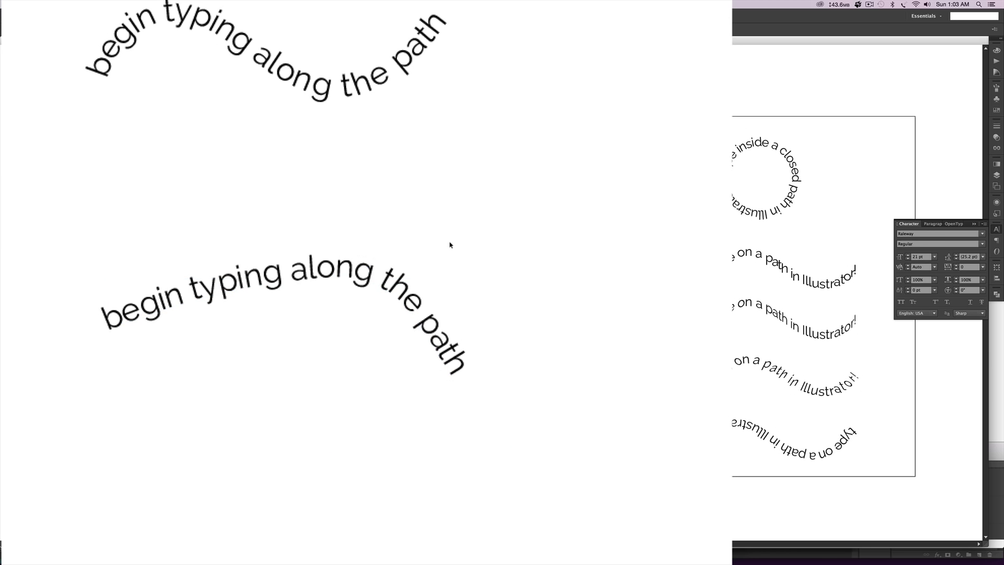
# - Draw a circle from its centre and start Type on a Path text at its left edge
pyautogui.moveTo(23, 91); pyautogui.dragTo(52, 112)
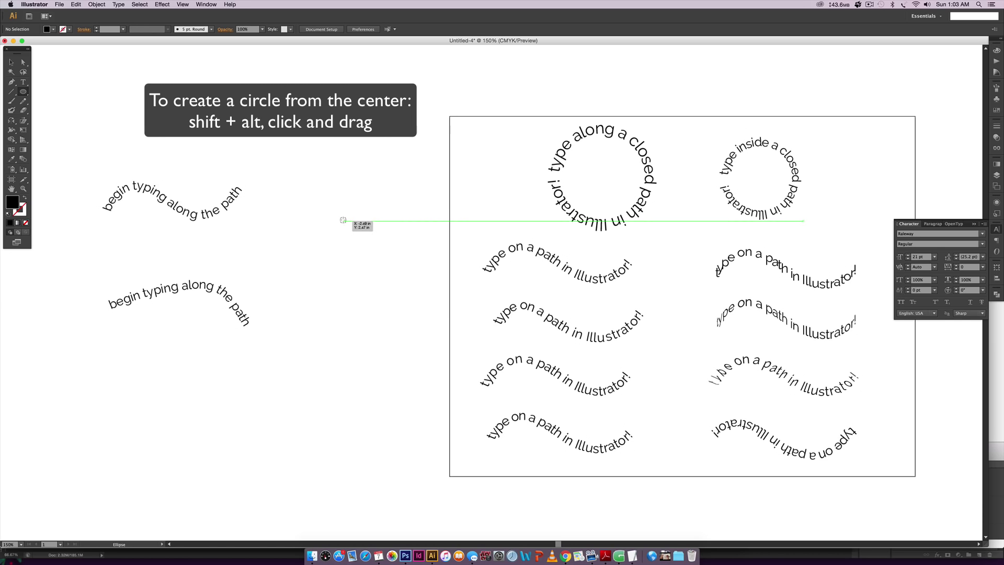
pyautogui.moveTo(345, 219); pyautogui.dragTo(406, 239)
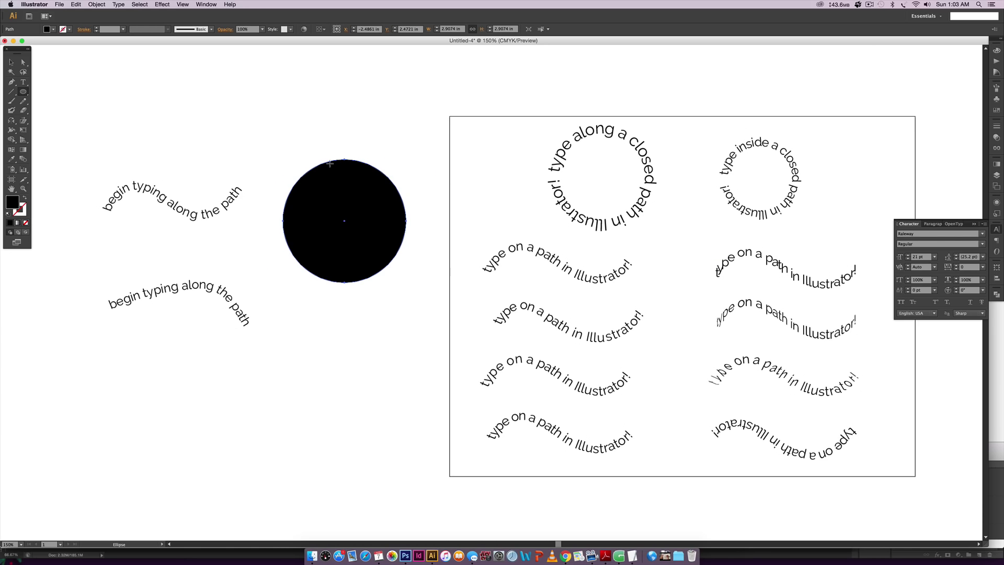
pyautogui.press('t')
pyautogui.click(23, 82)
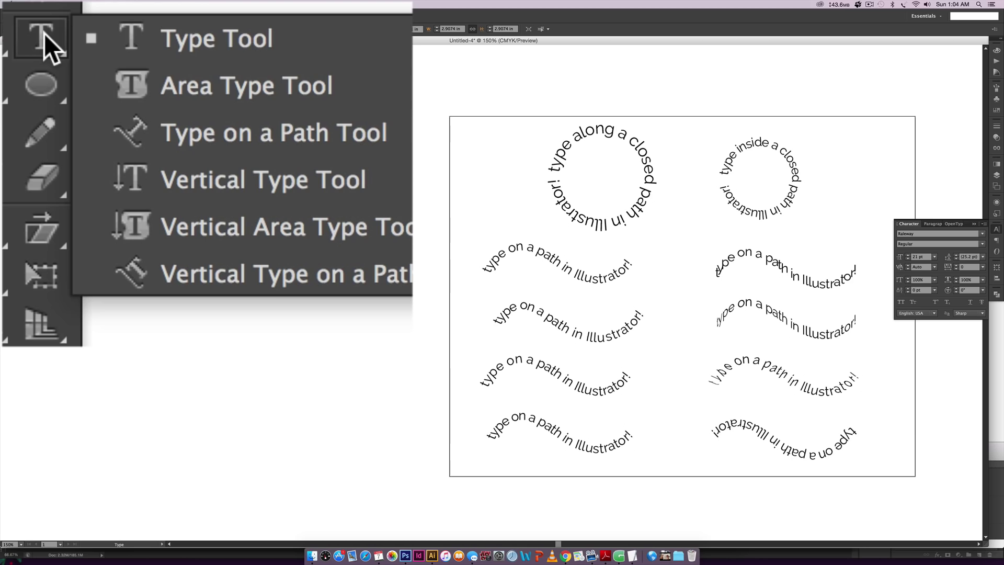
pyautogui.click(269, 132)
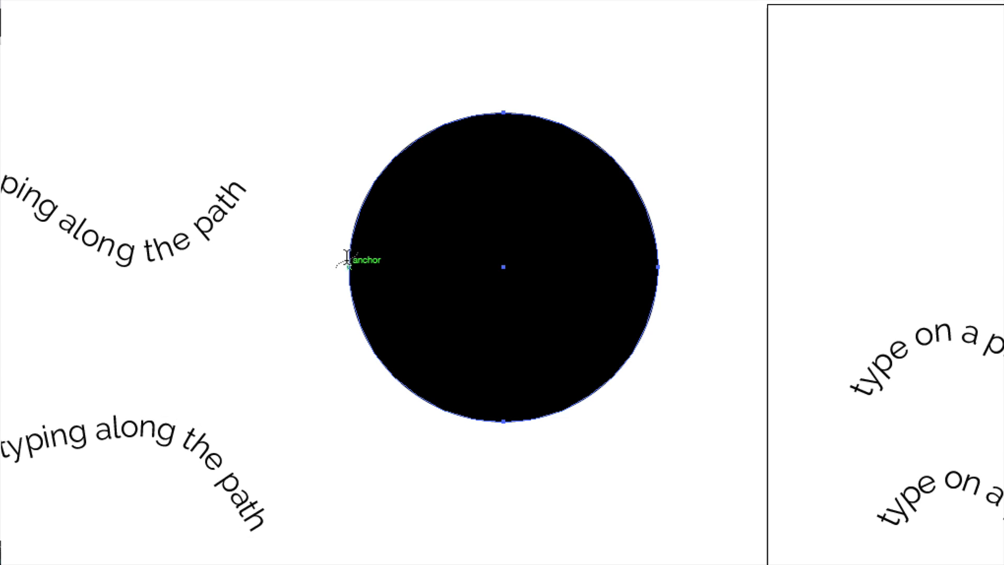
pyautogui.click(348, 264)
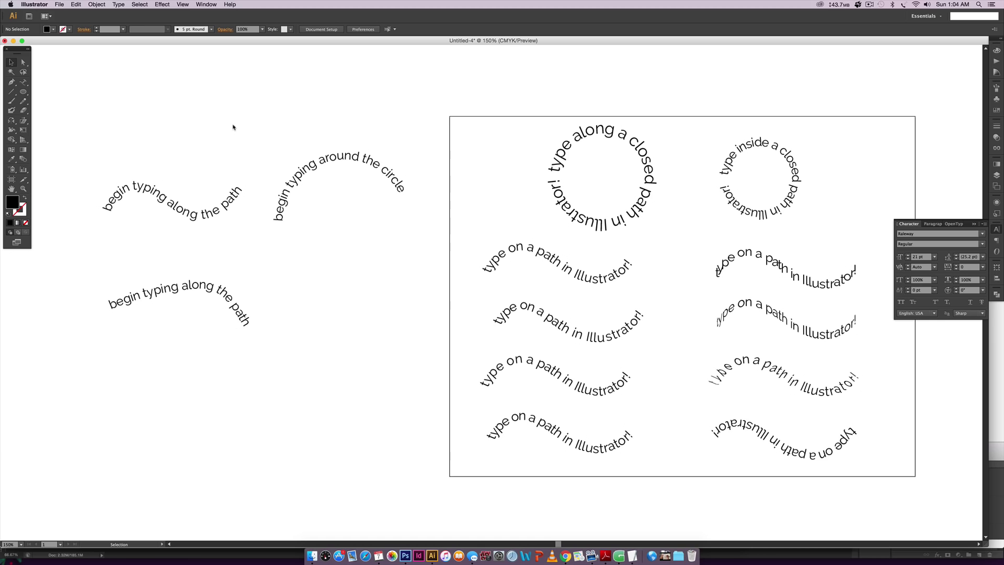
# - Zoom to 300% and delete 'begin' from the start of the upper wavy text
pyautogui.click(140, 198)
pyautogui.moveTo(202, 264); pyautogui.dragTo(583, 403)
pyautogui.press('super+equal')
pyautogui.press('super+equal')
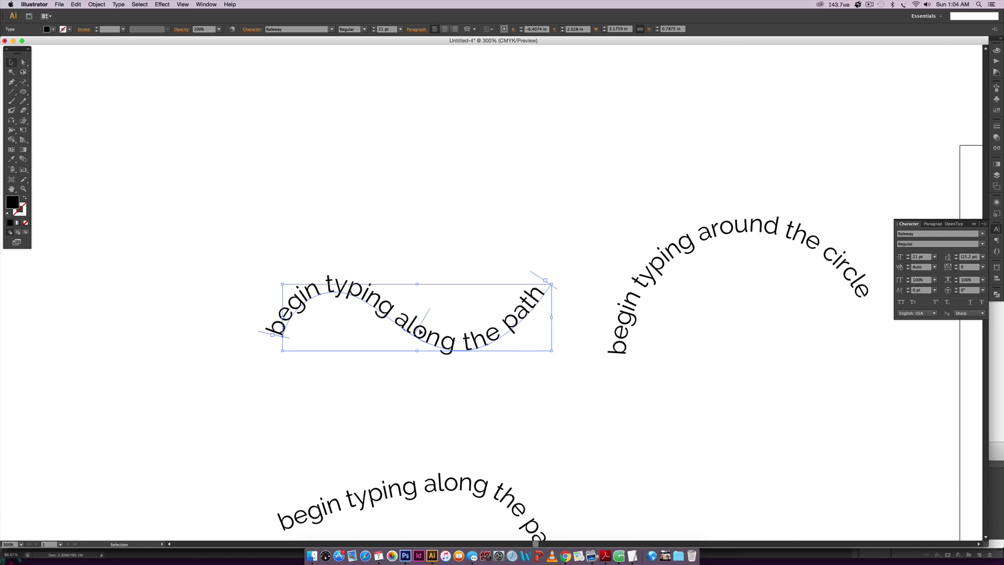
pyautogui.press('t')
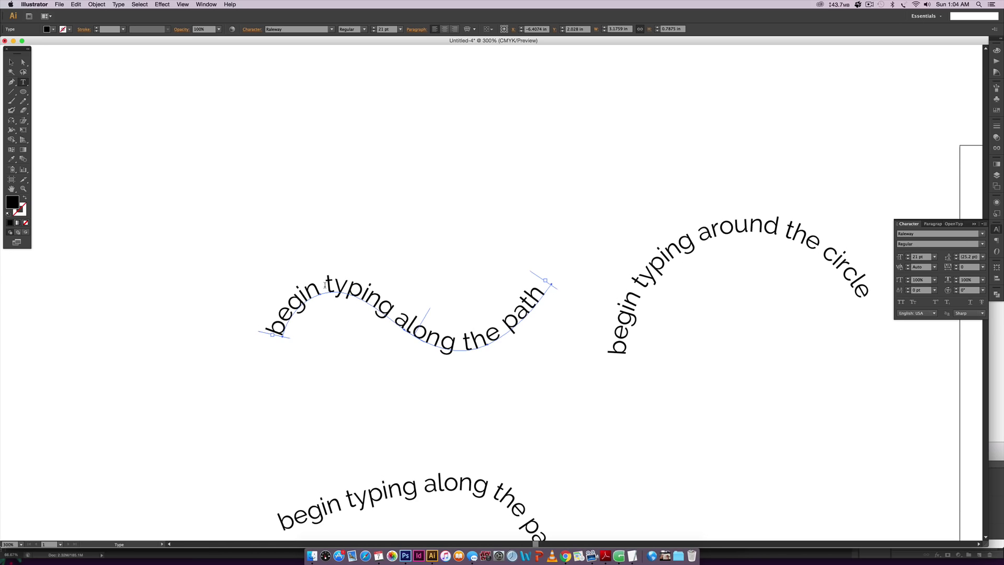
pyautogui.moveTo(325, 285); pyautogui.dragTo(258, 329)
pyautogui.press('BackSpace')
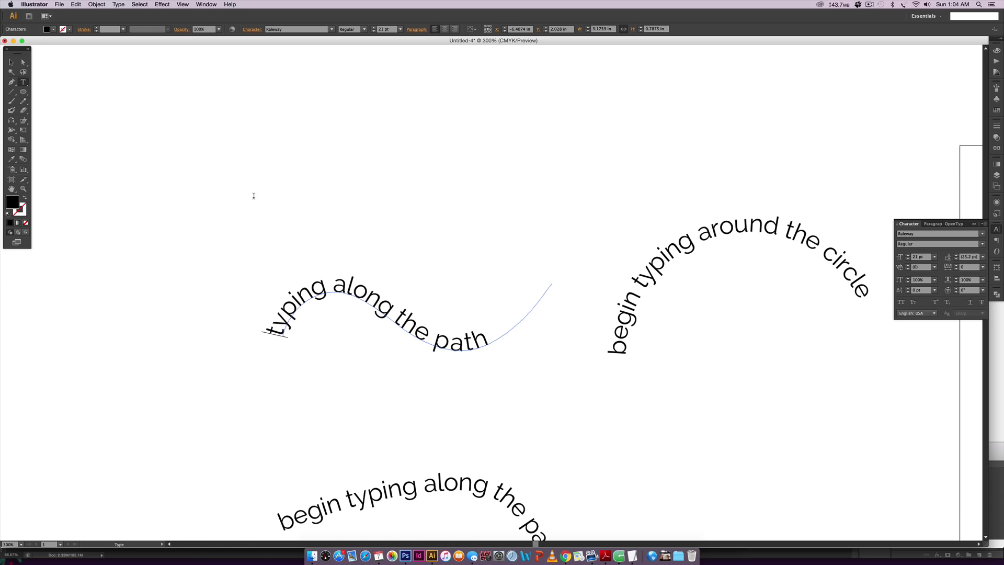
pyautogui.press('Escape')
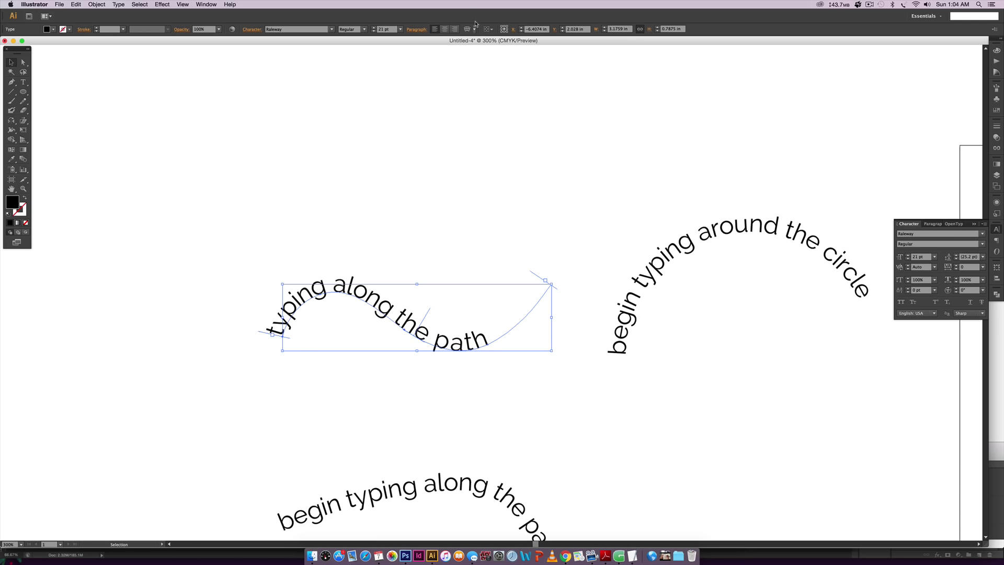
# - Centre-align the text along its wavy path and reselect it as a whole object
pyautogui.click(444, 29)
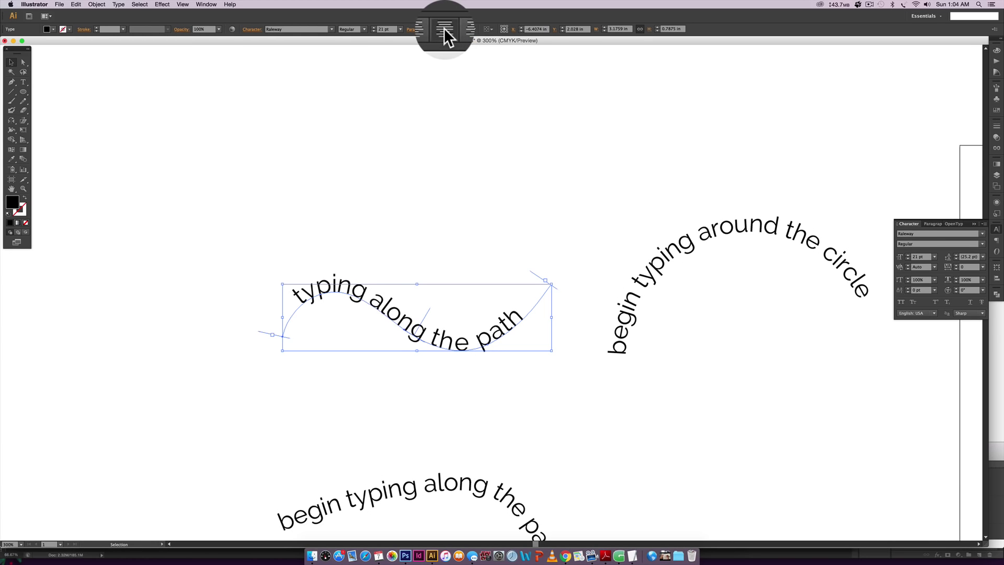
pyautogui.click(556, 185)
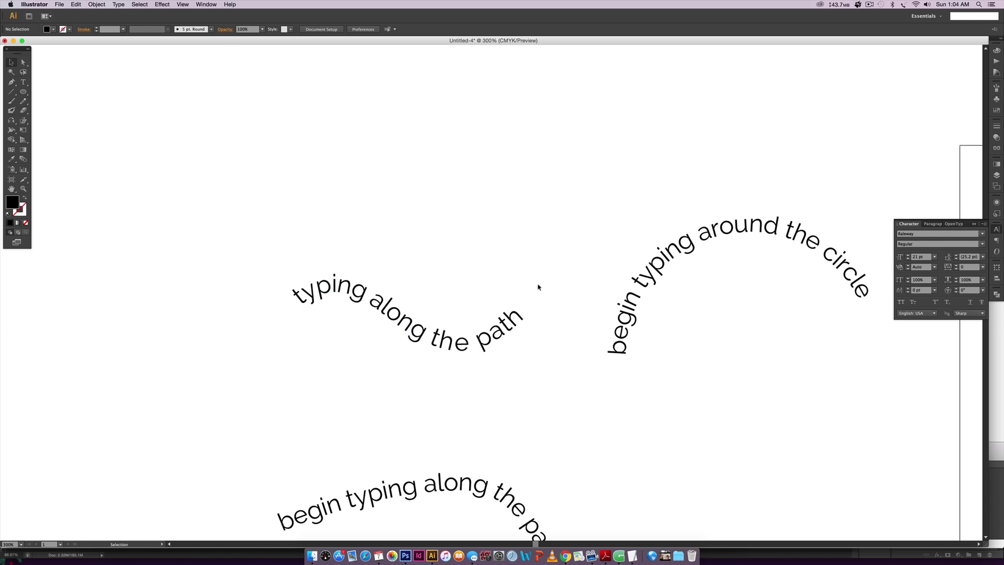
pyautogui.click(465, 348)
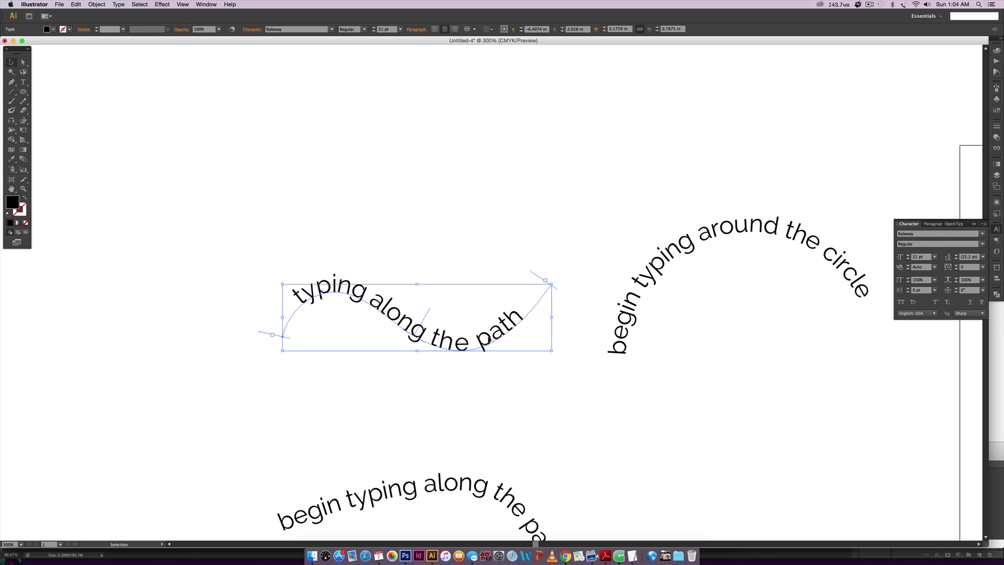
pyautogui.press('a')
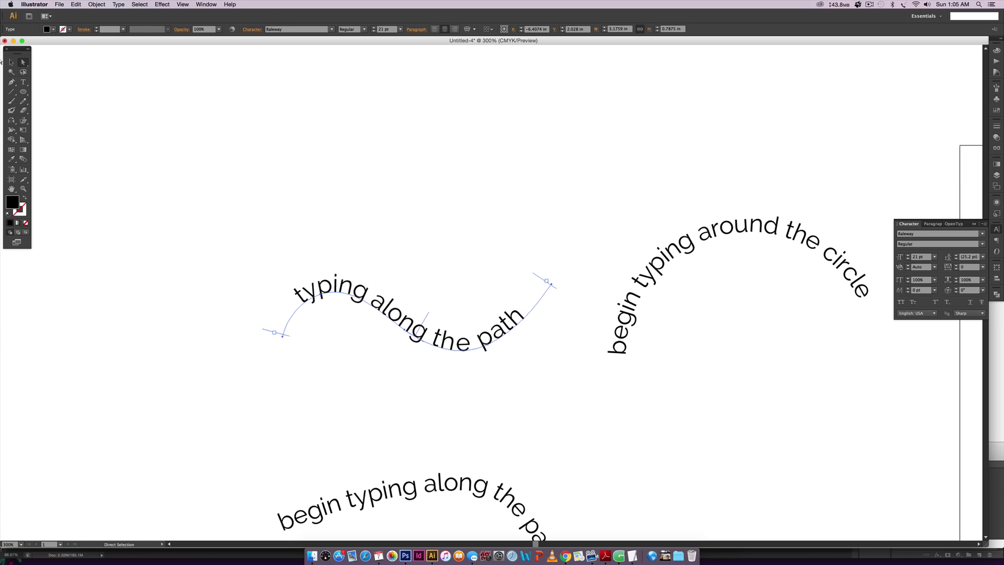
pyautogui.click(11, 62)
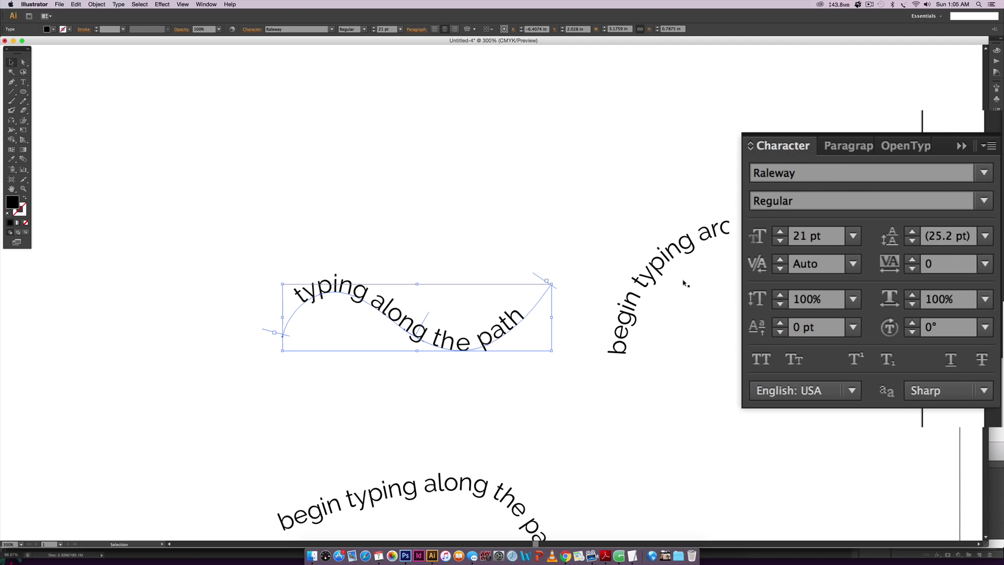
# - Set the wavy text's tracking to 25 and drag it higher up the canvas
pyautogui.click(938, 263)
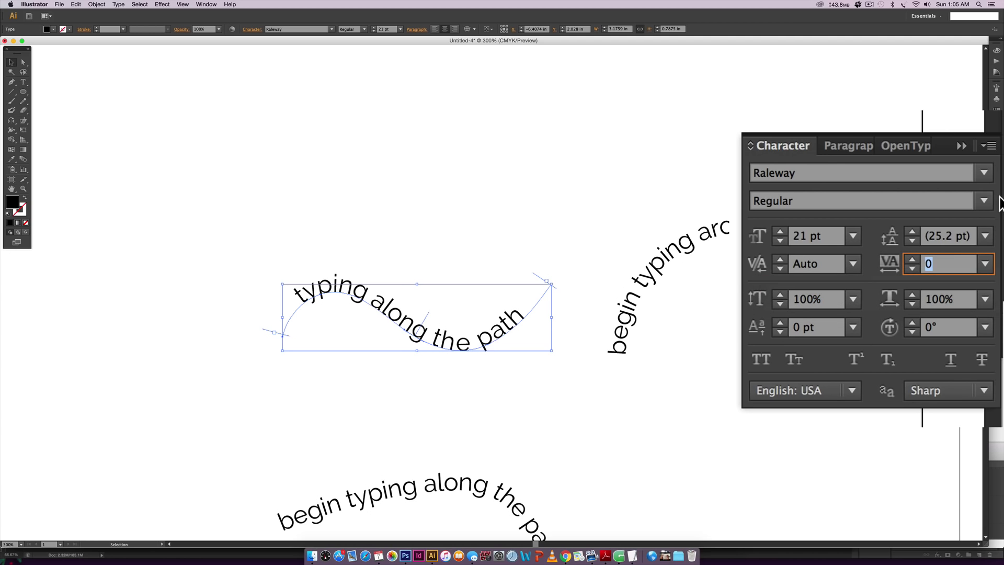
pyautogui.write('25')
pyautogui.press('Return')
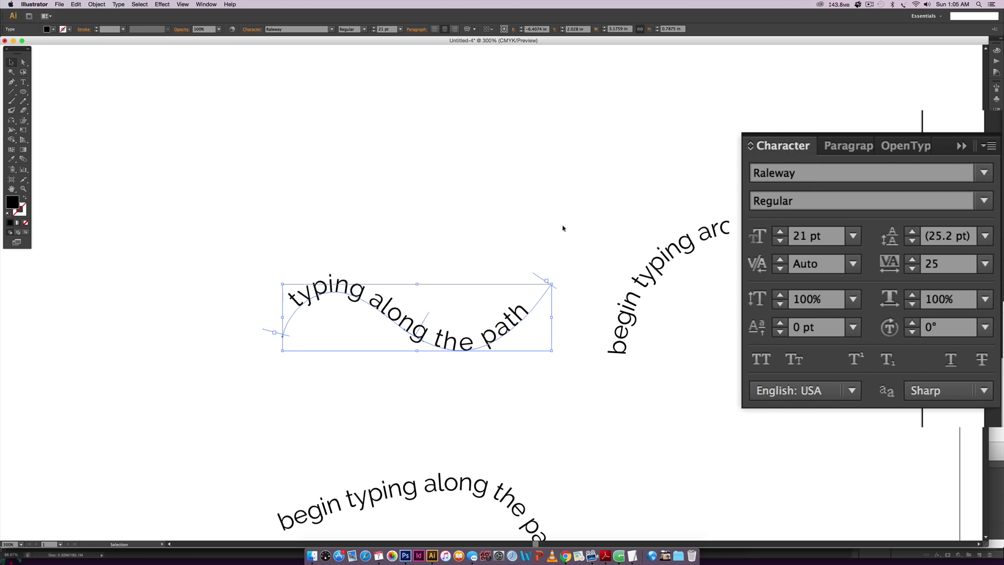
pyautogui.click(579, 230)
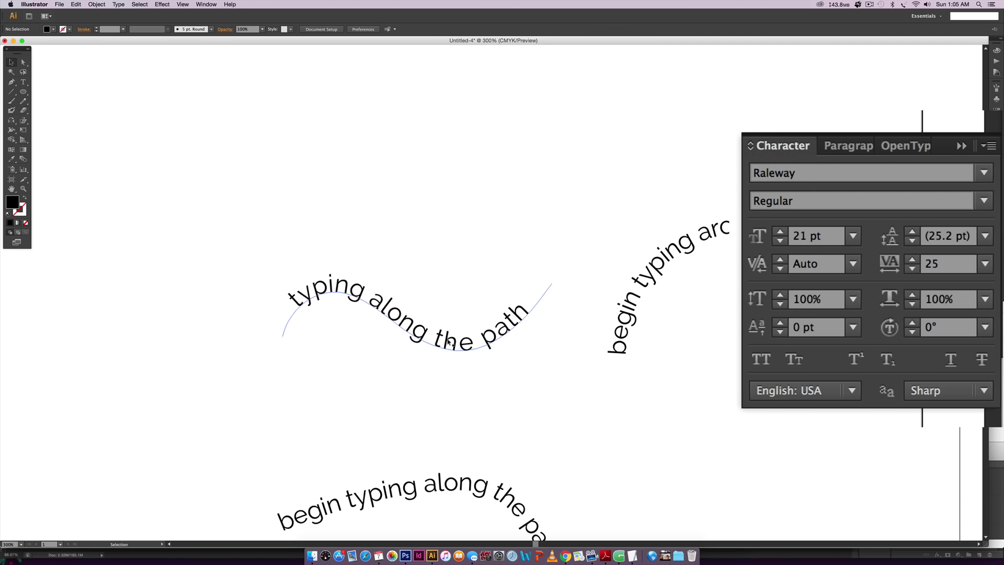
pyautogui.moveTo(450, 344); pyautogui.dragTo(464, 253)
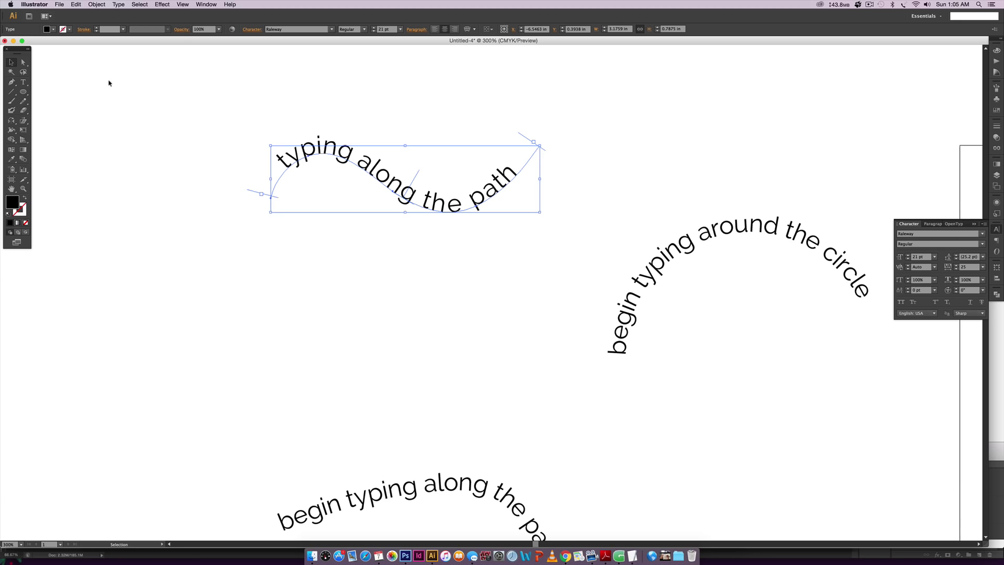
# - Flip 'typing along the path' to the underside of its wave using Direct Selection
pyautogui.press('a')
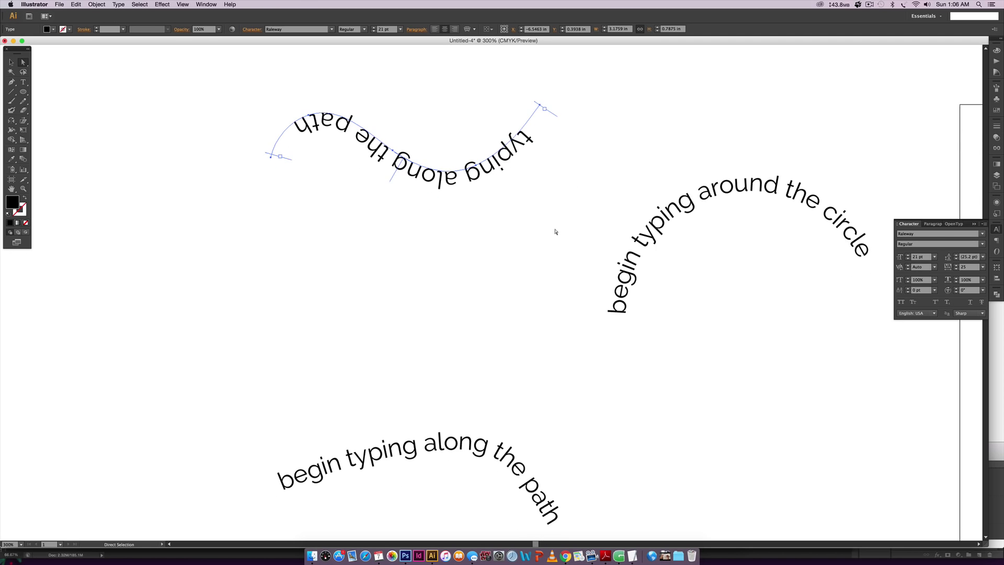
pyautogui.hscroll(3, 580, 229)
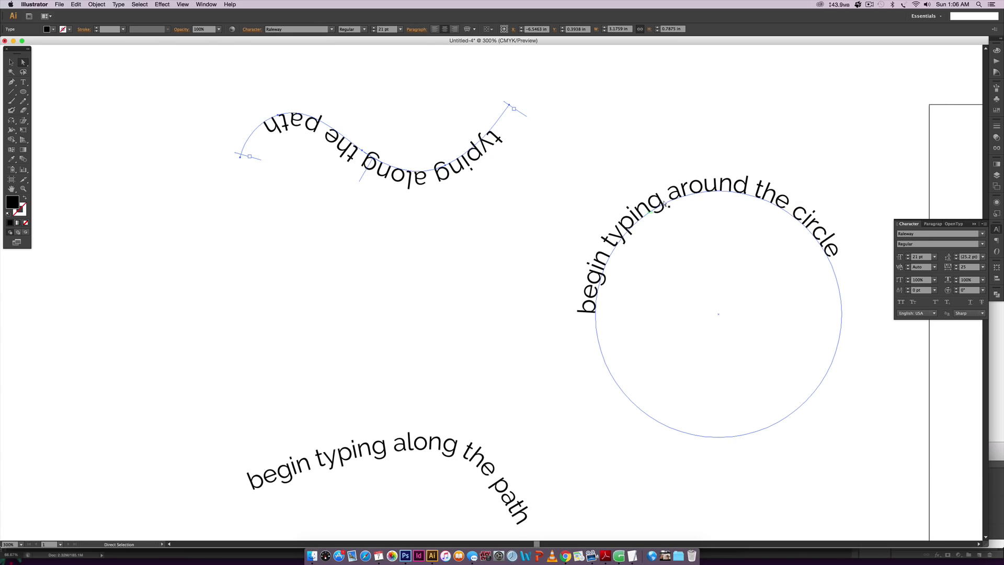
pyautogui.scroll(-3, 554, 291)
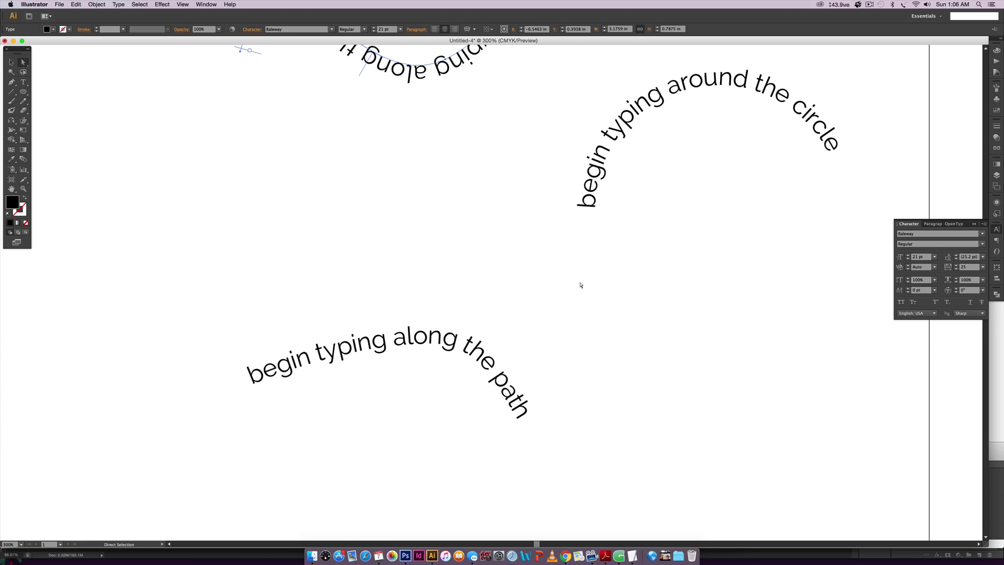
# - Draw a wide ellipse and delete its bottom anchor to leave an open arc
pyautogui.click(23, 92)
pyautogui.moveTo(134, 142); pyautogui.dragTo(434, 293)
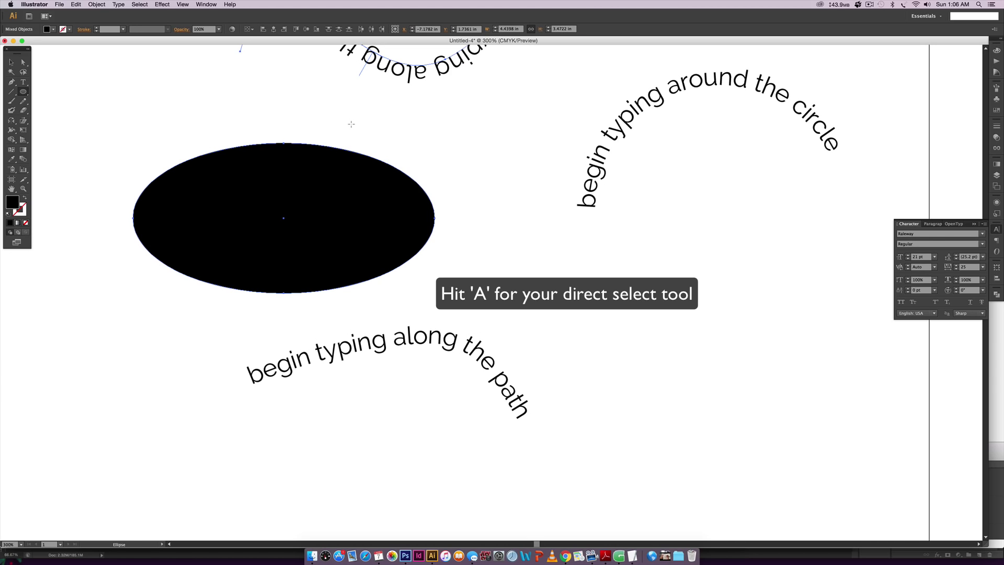
pyautogui.press('a')
pyautogui.click(284, 292)
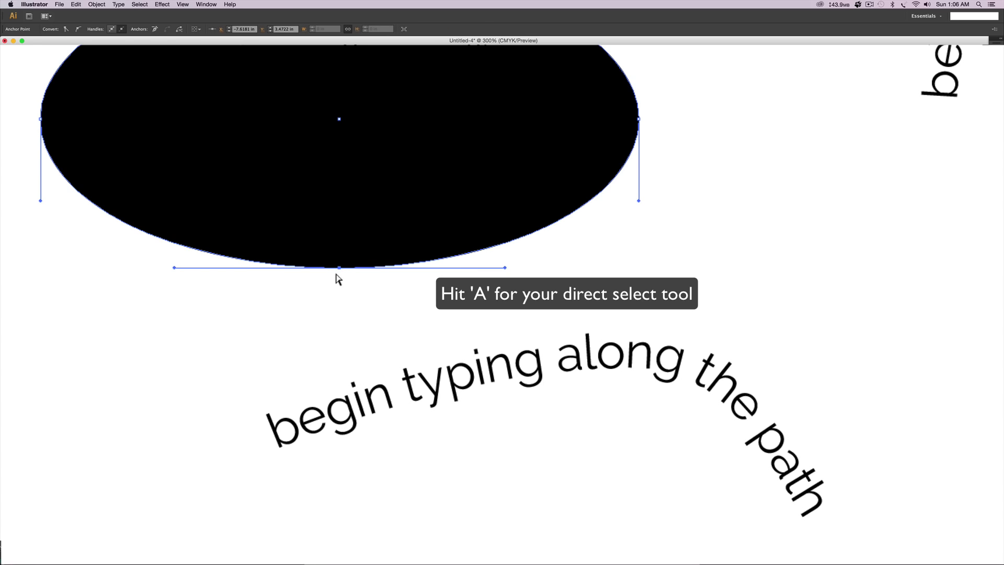
pyautogui.press('Delete')
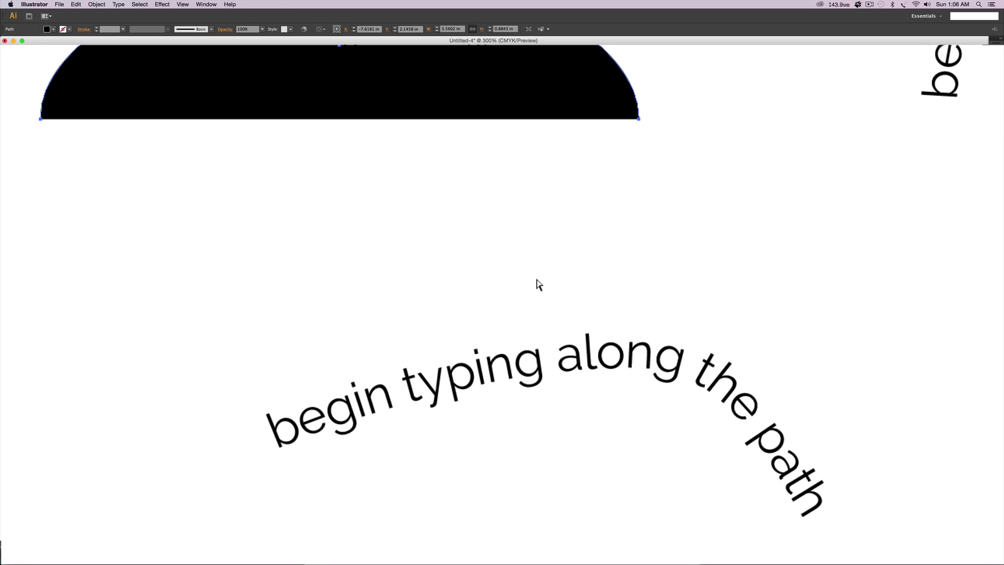
# - Type 'perfect arc to type along' across the arc's top and deselect it
pyautogui.click(25, 84)
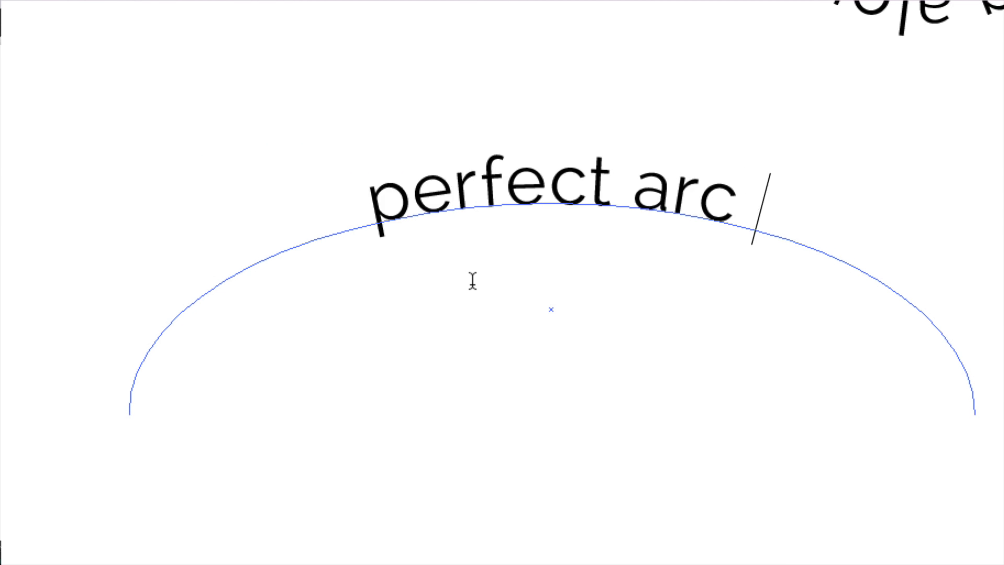
pyautogui.write('ong')
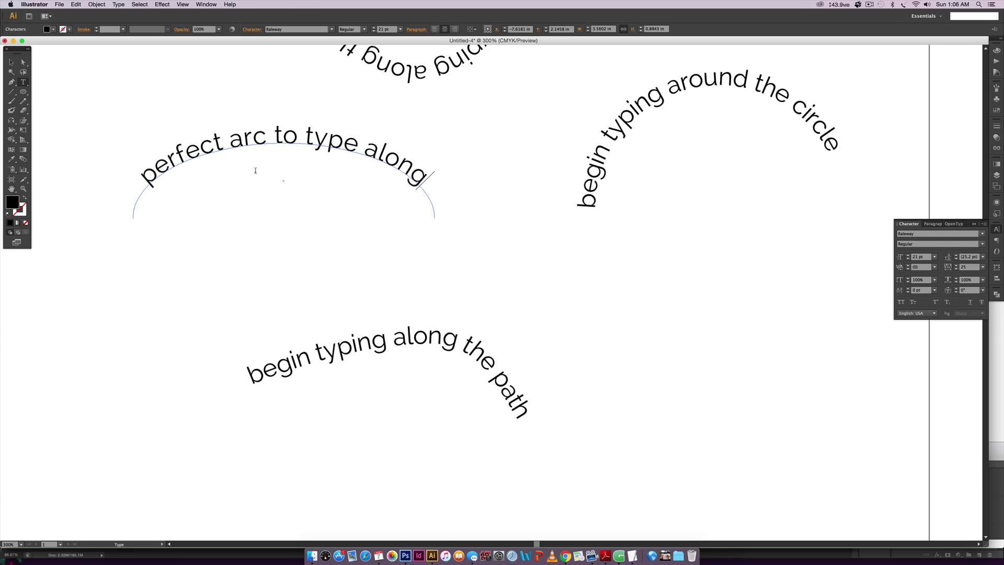
pyautogui.click(11, 61)
pyautogui.click(490, 228)
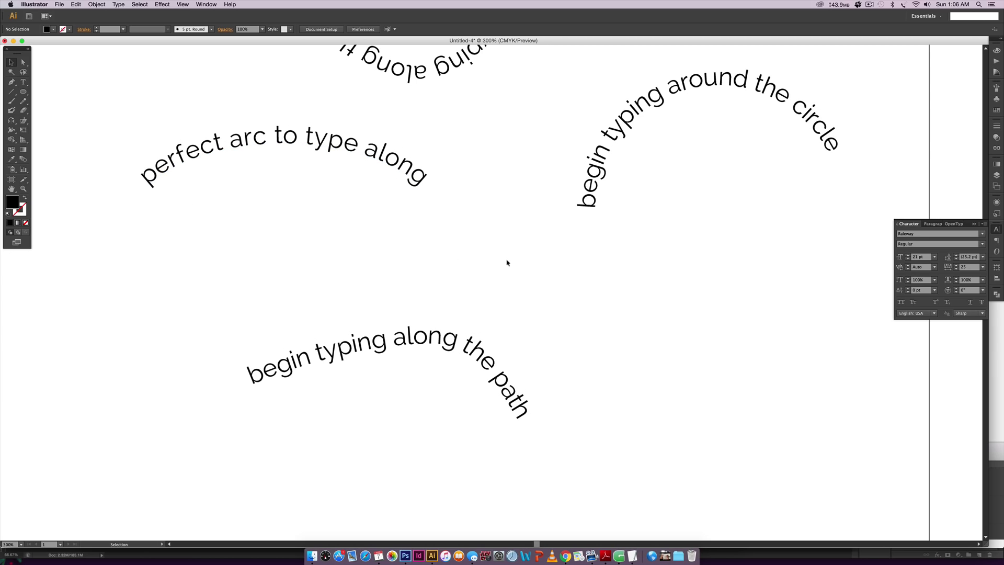
# - Move the flipped wavy text further down and zoom in to 300% on it
pyautogui.press('super+minus')
pyautogui.press('super+minus')
pyautogui.hscroll(10, 540, 262)
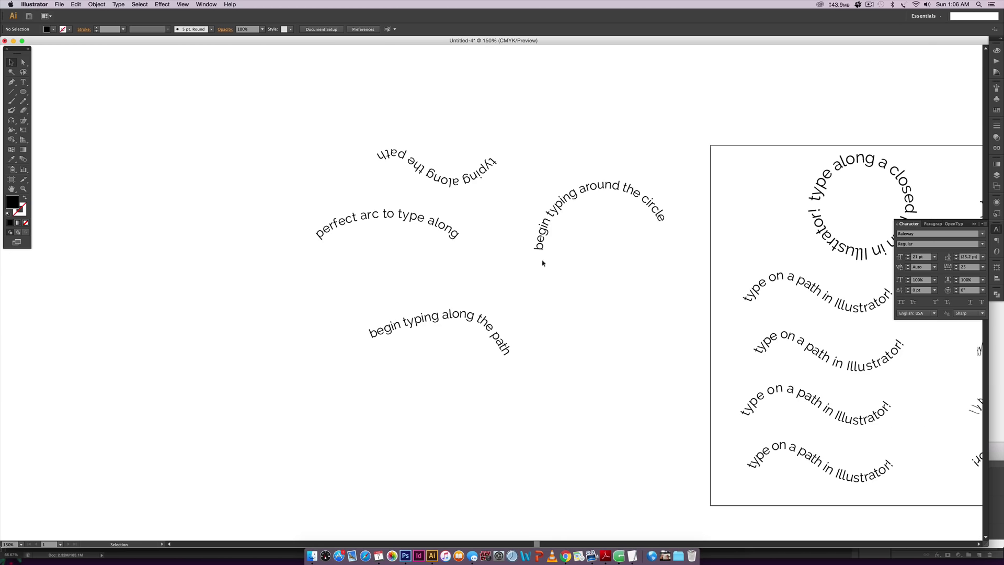
pyautogui.moveTo(601, 272); pyautogui.dragTo(509, 181)
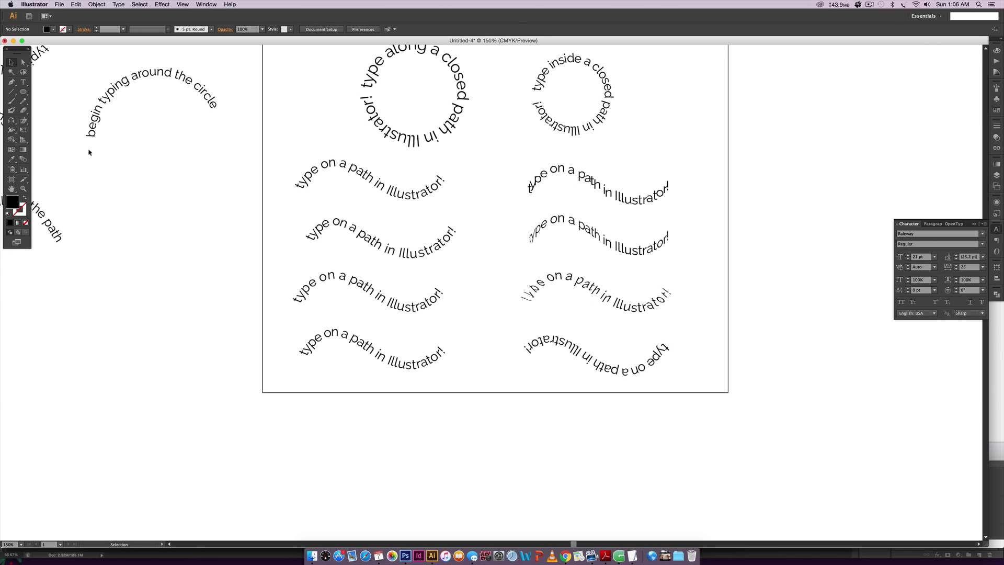
pyautogui.hscroll(-10, 310, 260)
pyautogui.scroll(4, 310, 260)
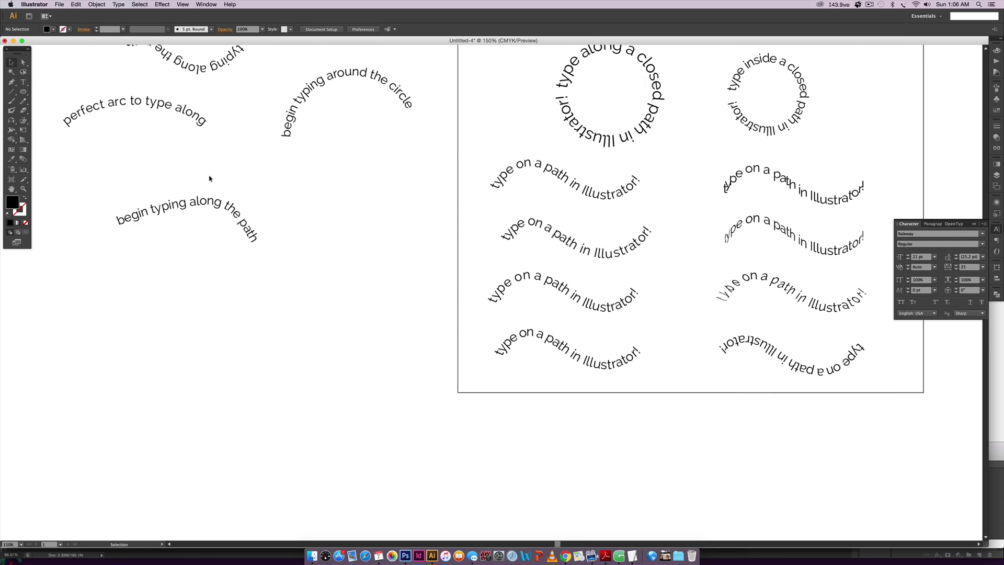
pyautogui.moveTo(203, 139); pyautogui.dragTo(386, 297)
pyautogui.press('super+equal')
pyautogui.press('super+equal')
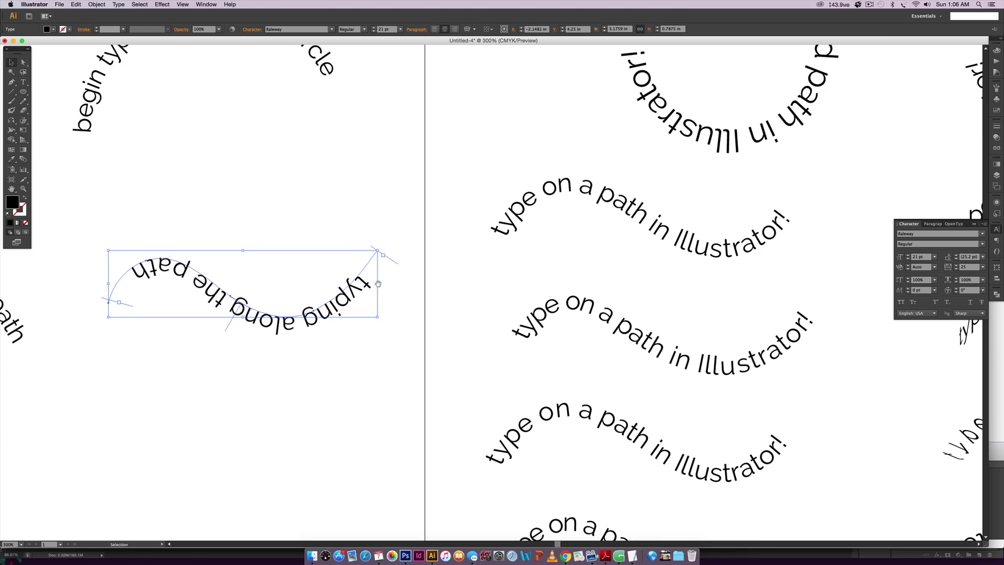
pyautogui.hscroll(-6, 497, 291)
# - Drag the centre bracket to flip the text upright, then nudge it down-right
pyautogui.press('a')
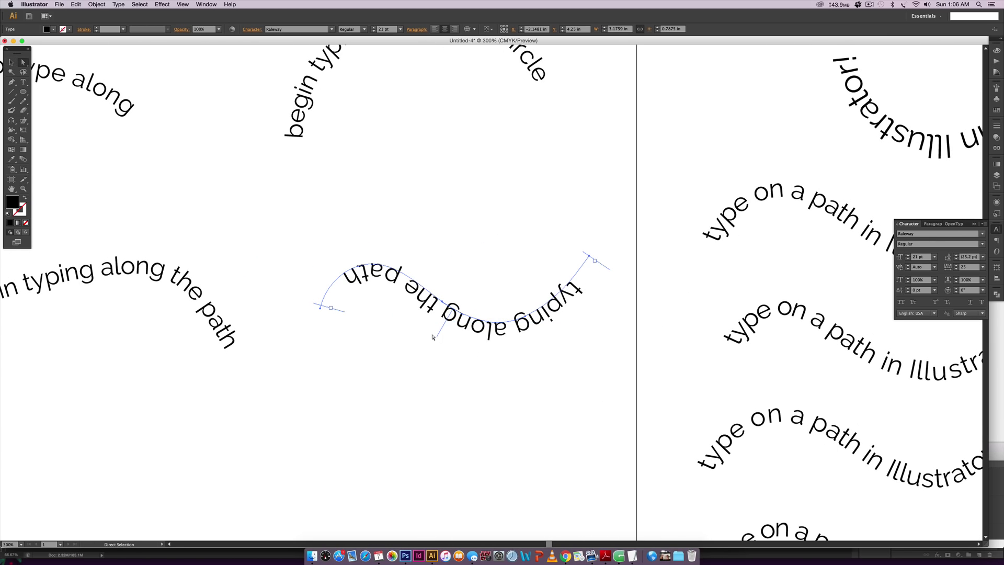
pyautogui.moveTo(434, 336); pyautogui.dragTo(448, 257)
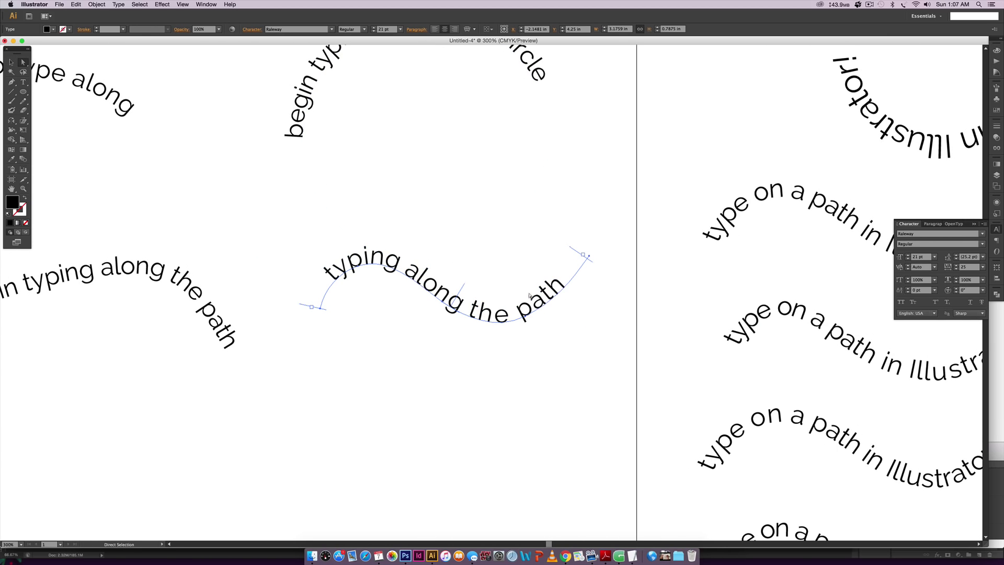
pyautogui.press('v')
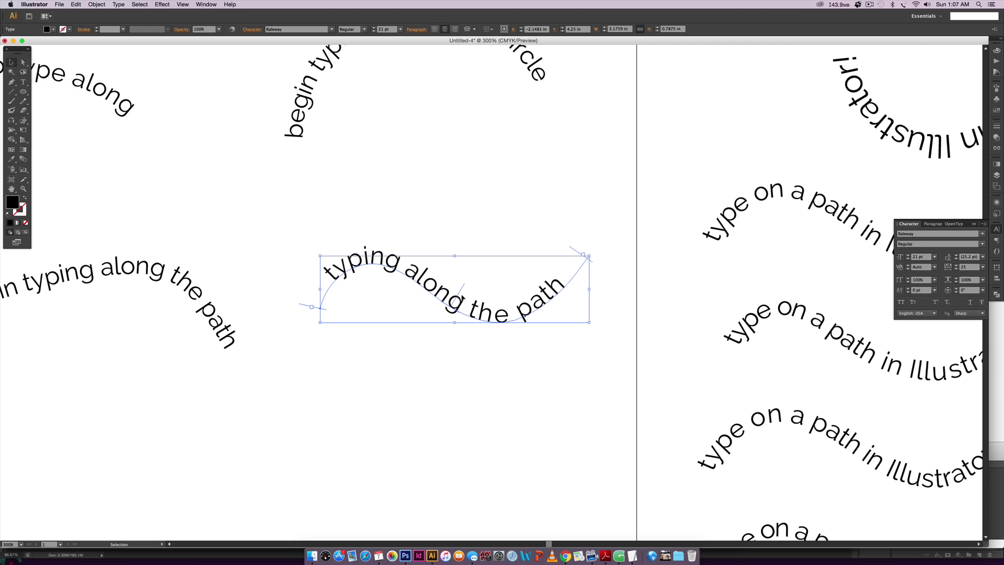
pyautogui.moveTo(458, 303); pyautogui.dragTo(466, 323)
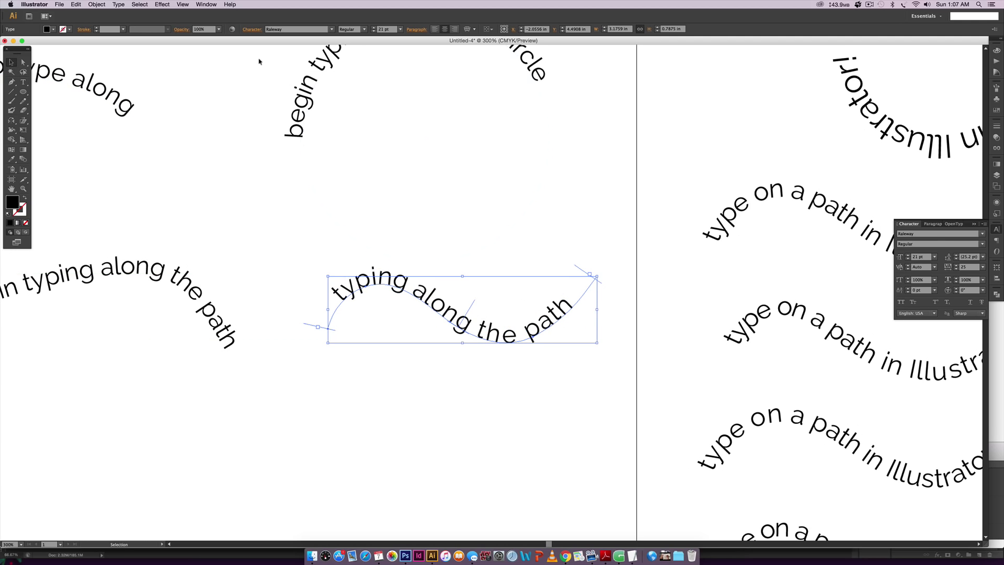
# - Open Type on a Path Options with Preview on and toggle Flip, ending unflipped
pyautogui.click(118, 8)
pyautogui.moveTo(172, 60)
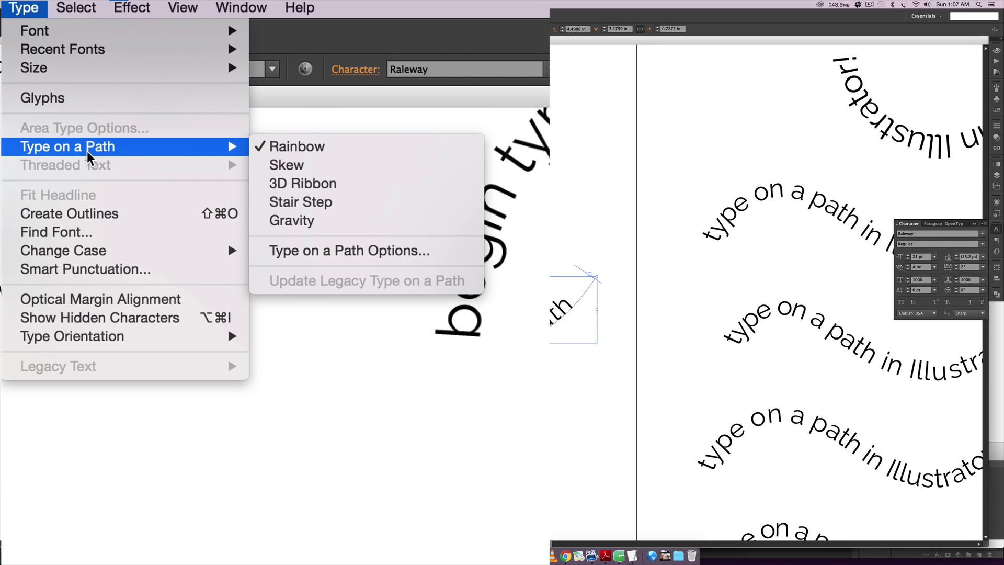
pyautogui.click(357, 252)
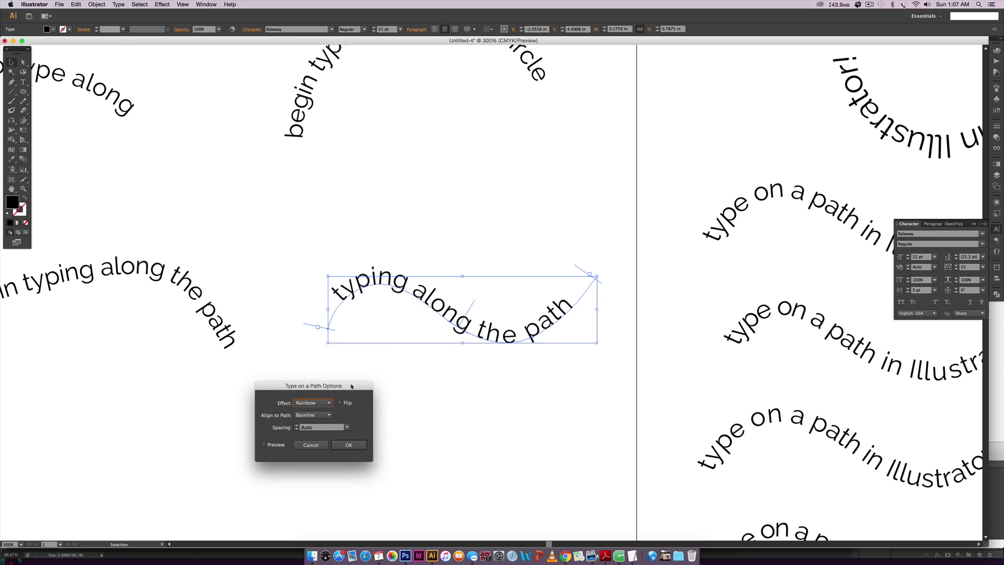
pyautogui.moveTo(351, 386); pyautogui.dragTo(244, 169)
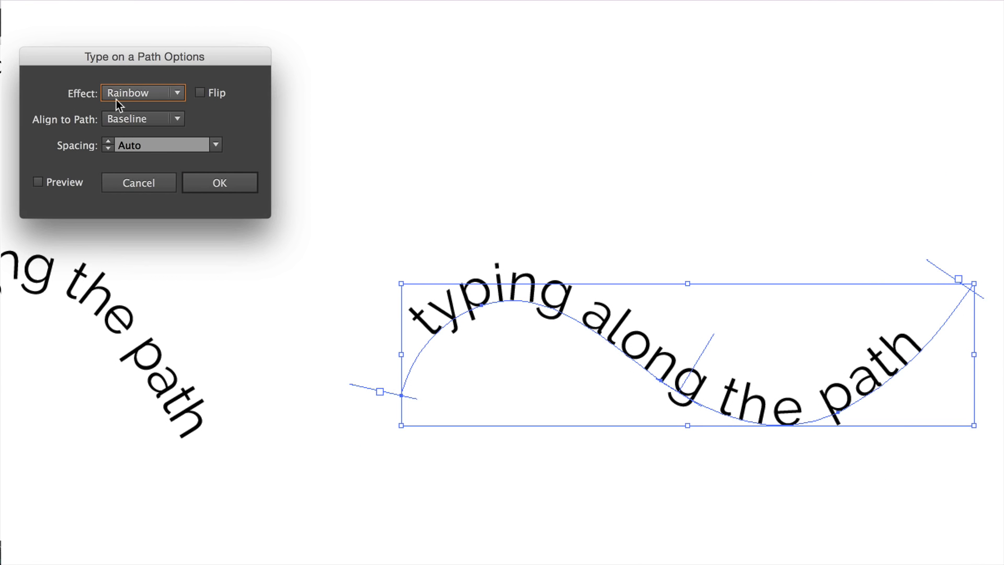
pyautogui.click(201, 93)
pyautogui.click(42, 183)
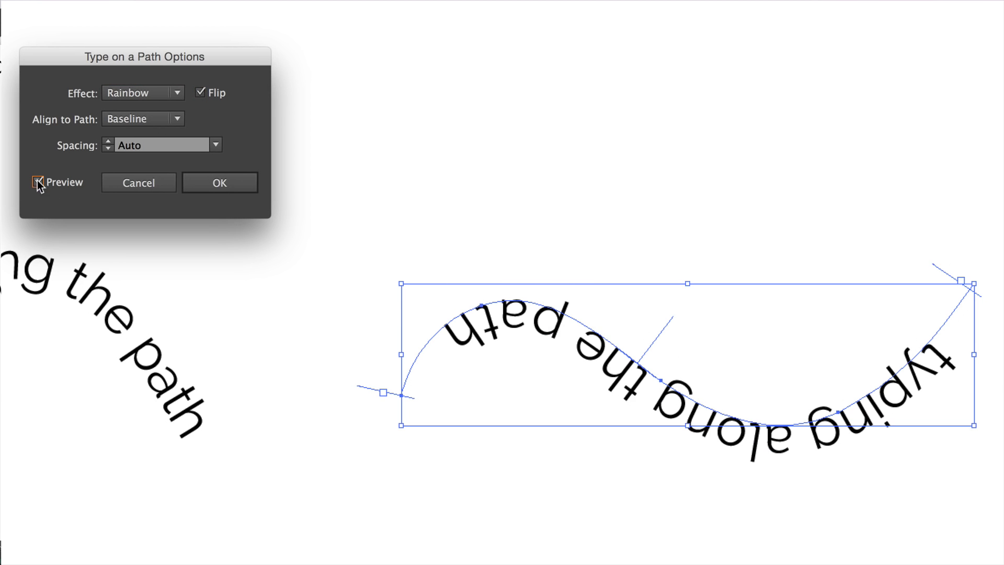
pyautogui.click(201, 94)
pyautogui.click(201, 94)
pyautogui.click(200, 93)
pyautogui.click(200, 93)
pyautogui.click(204, 94)
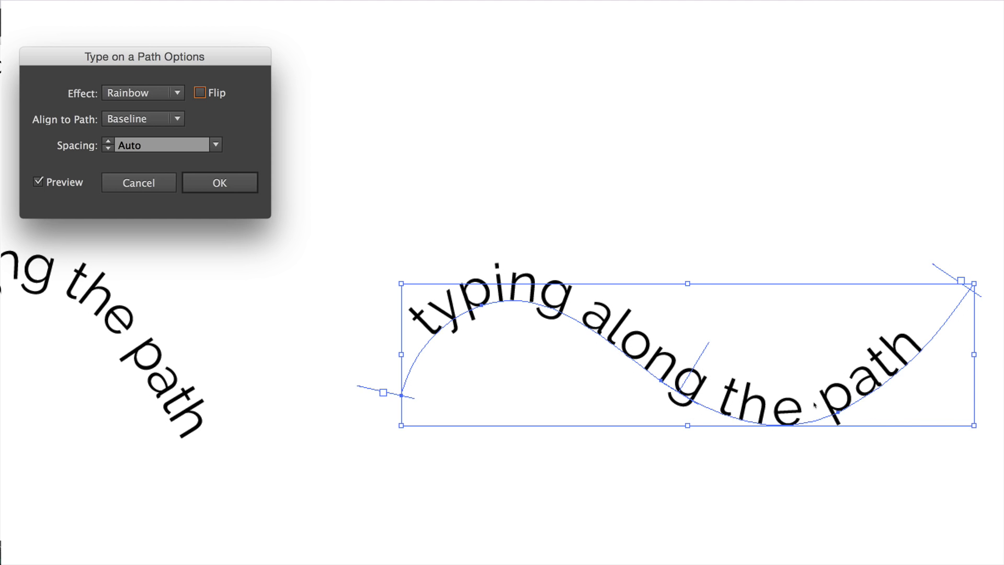
# - Try Ascender, Descender and Center path alignment, then settle back on Baseline
pyautogui.click(160, 120)
pyautogui.click(157, 138)
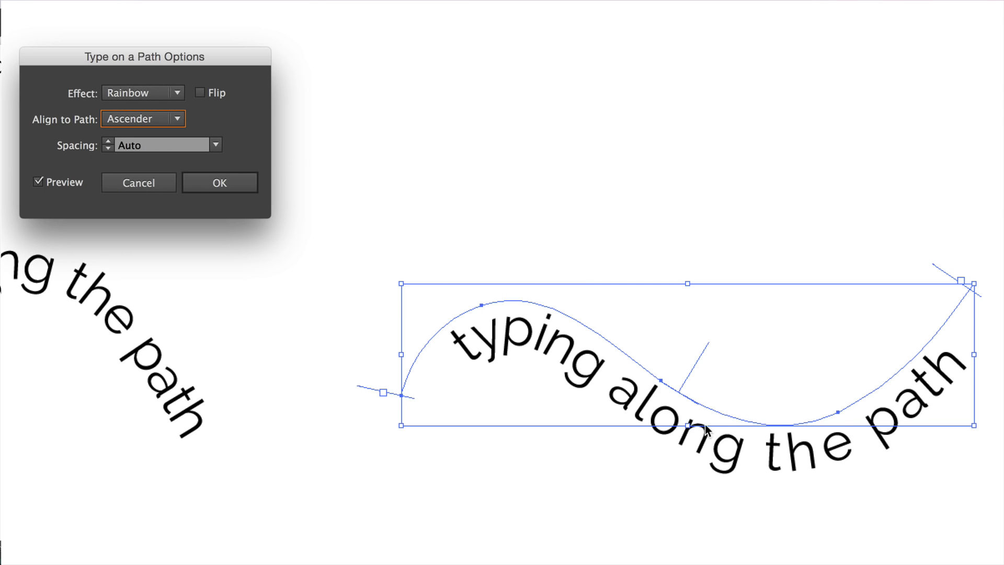
pyautogui.click(157, 120)
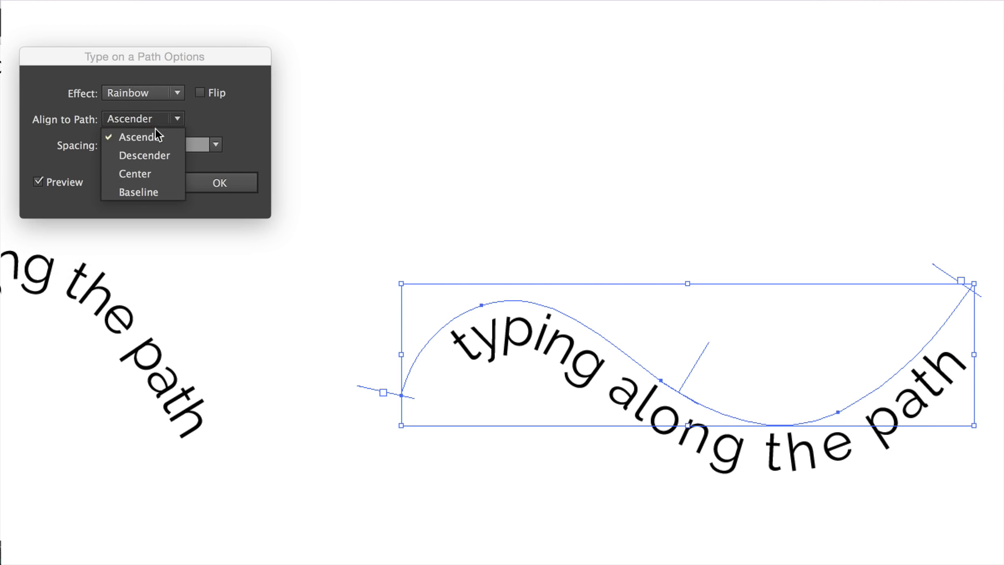
pyautogui.click(154, 152)
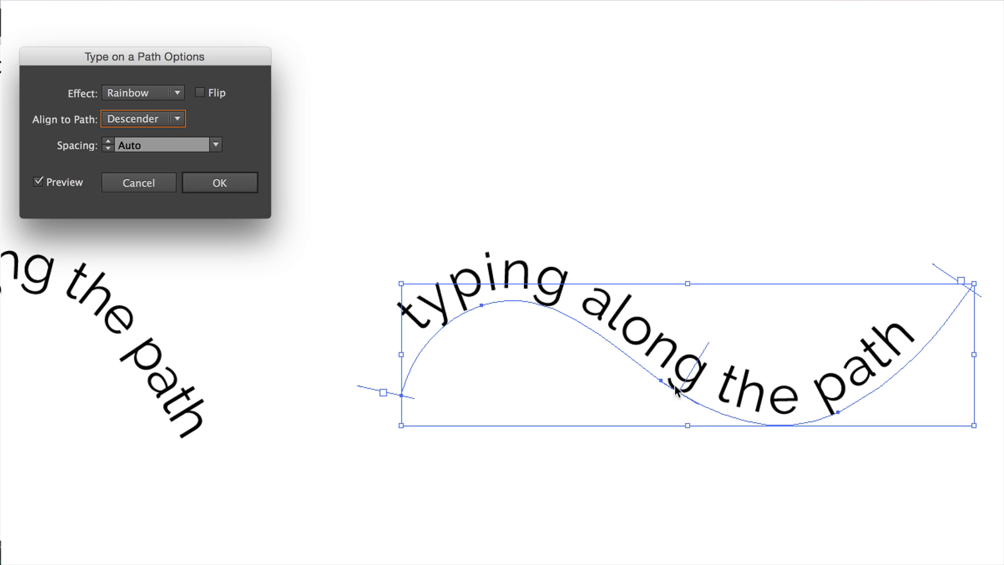
pyautogui.click(127, 122)
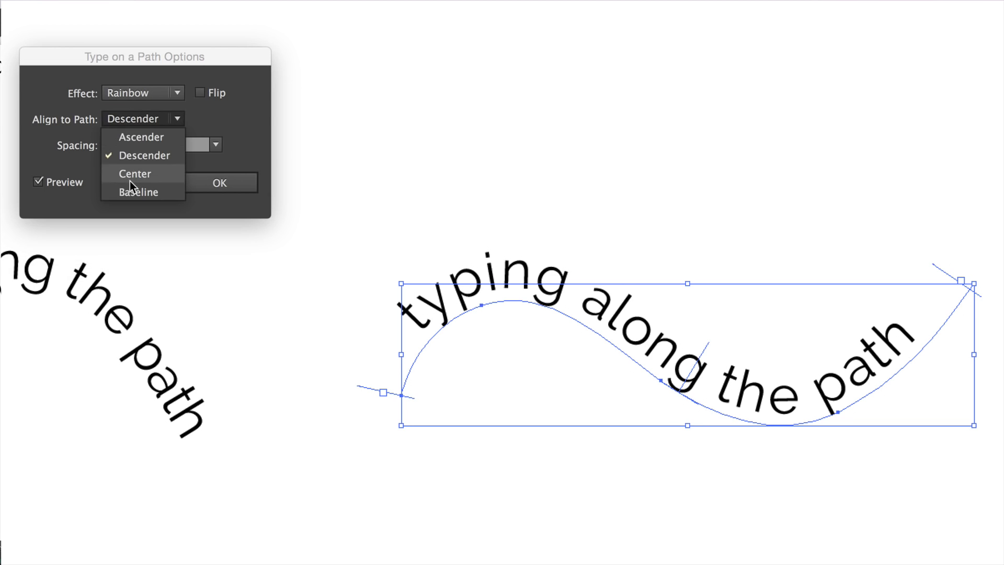
pyautogui.click(130, 173)
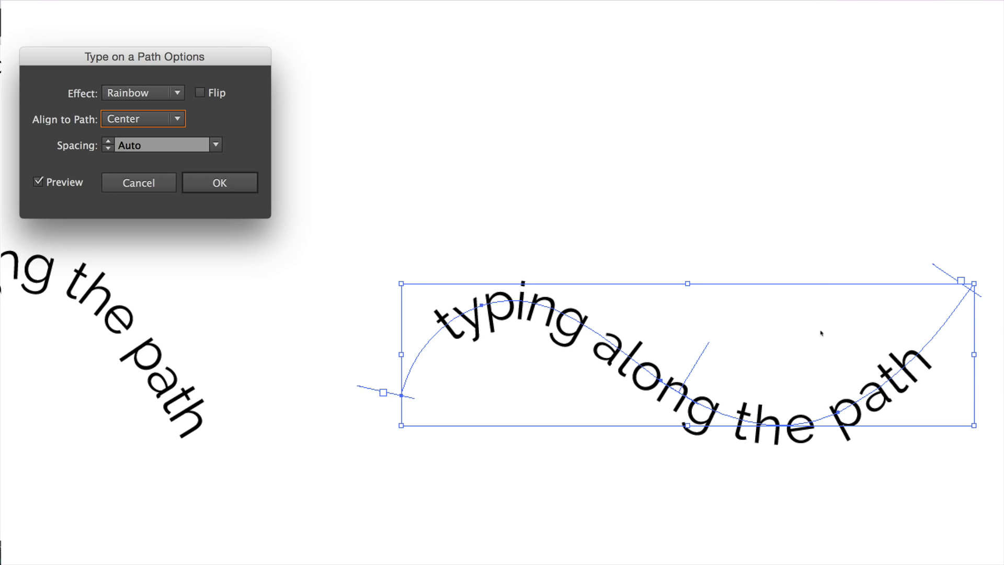
pyautogui.click(152, 124)
pyautogui.click(139, 191)
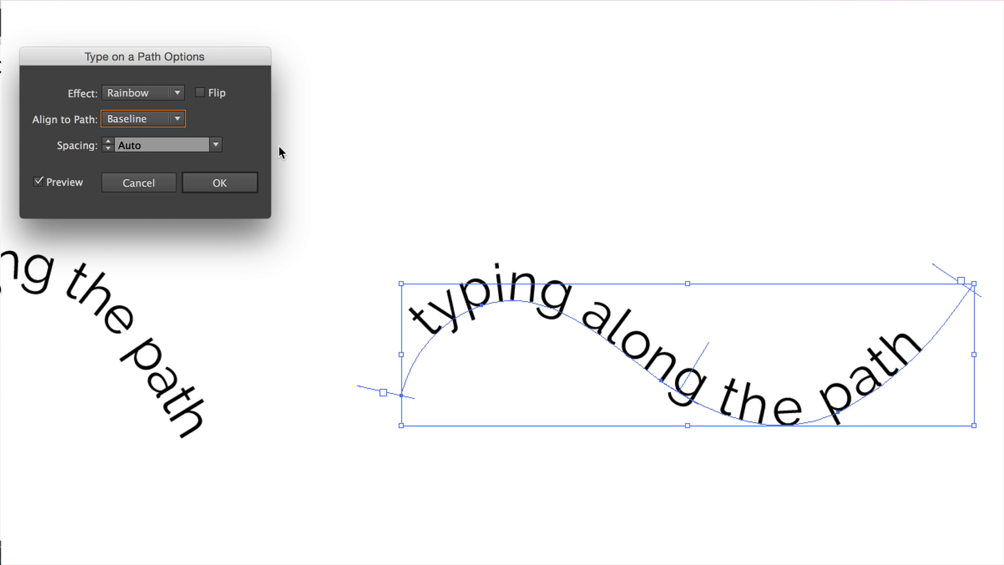
# - Try the Skew, 3D Ribbon, Stair Step and Gravity path effects, then return to Rainbow
pyautogui.click(145, 95)
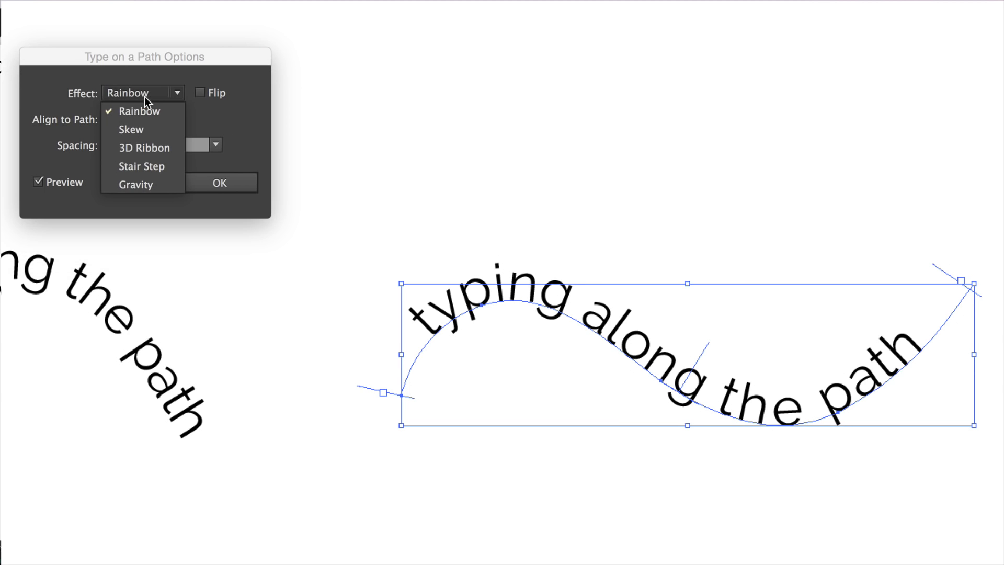
pyautogui.click(142, 130)
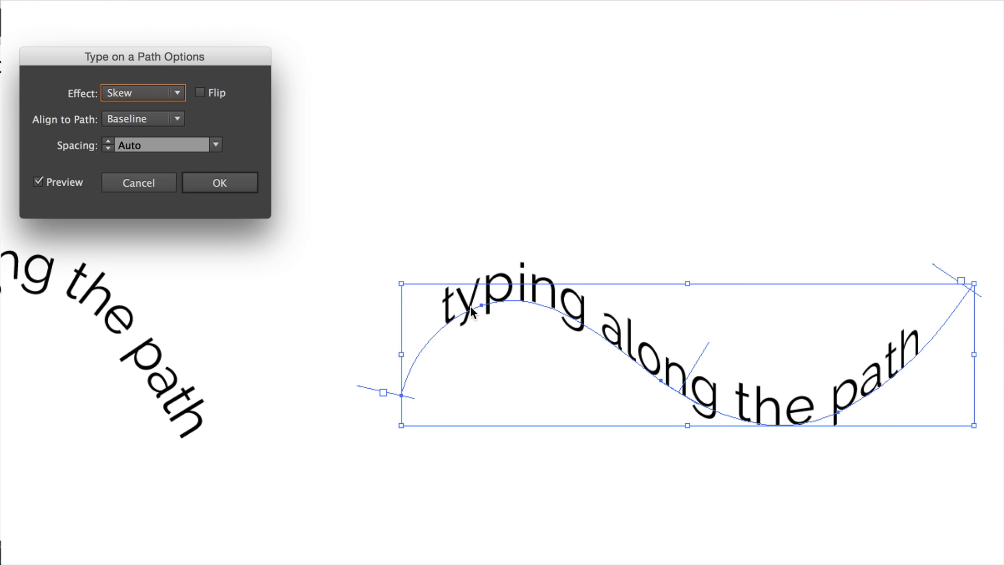
pyautogui.click(139, 96)
pyautogui.click(150, 151)
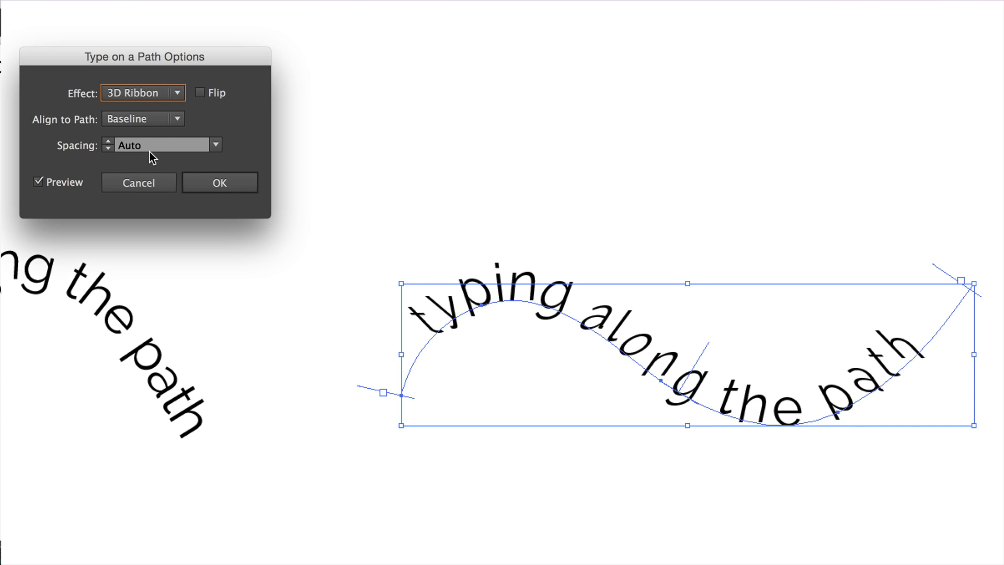
pyautogui.click(112, 93)
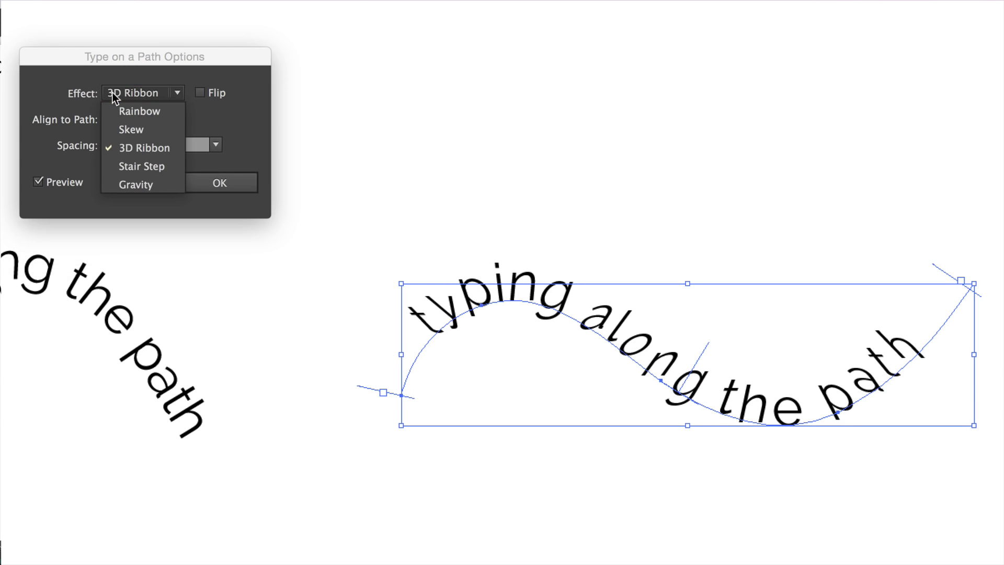
pyautogui.click(131, 165)
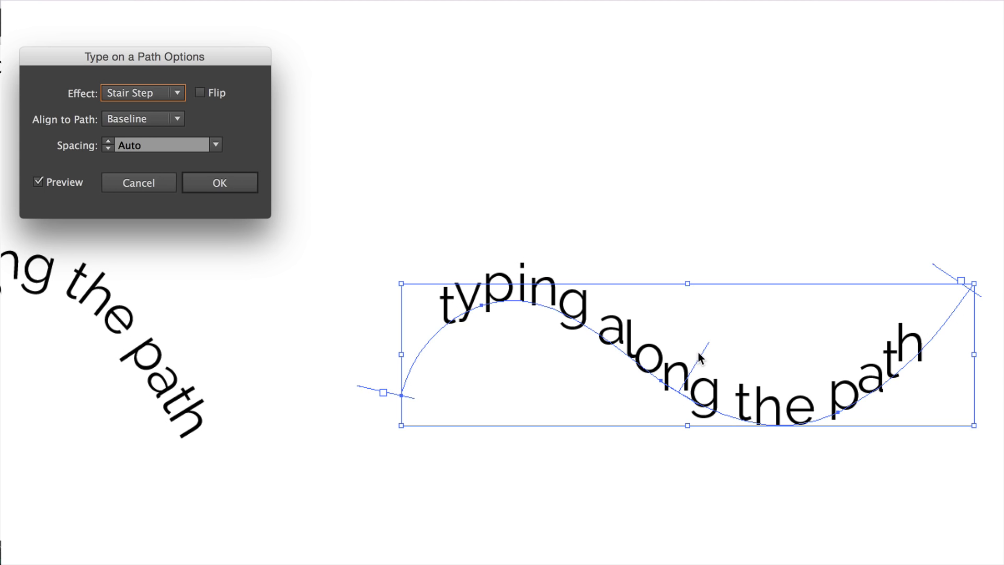
pyautogui.click(158, 97)
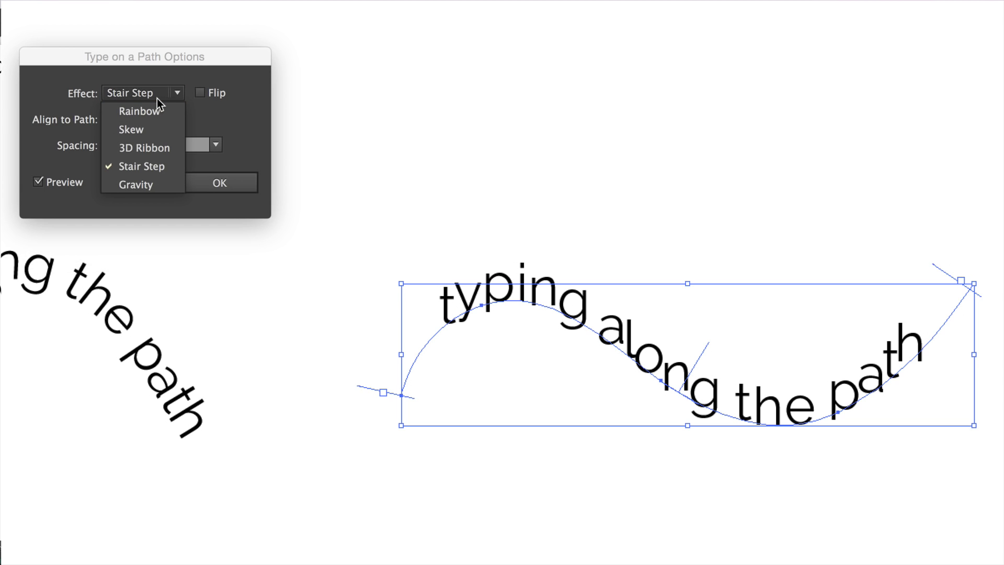
pyautogui.click(148, 185)
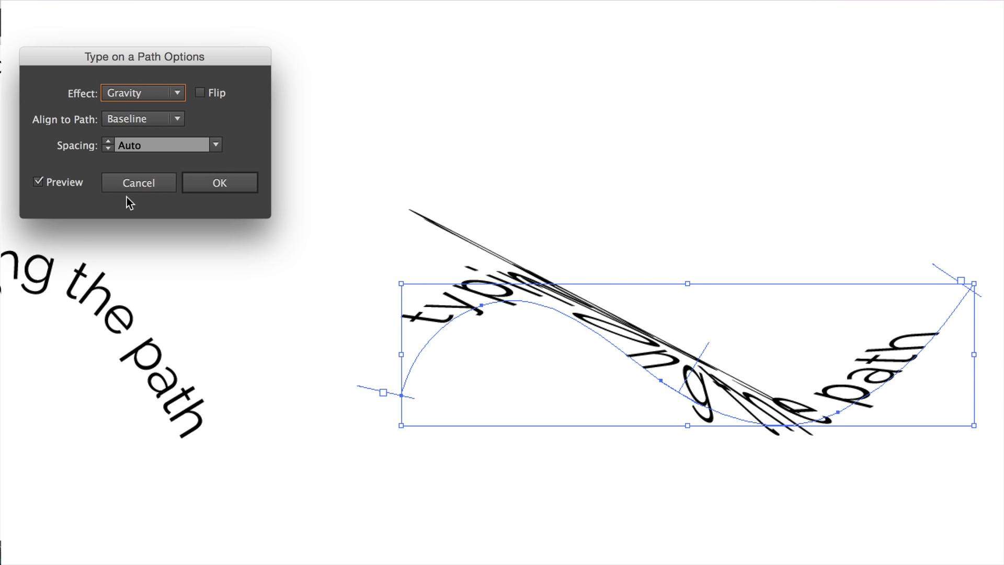
pyautogui.click(151, 93)
pyautogui.click(152, 109)
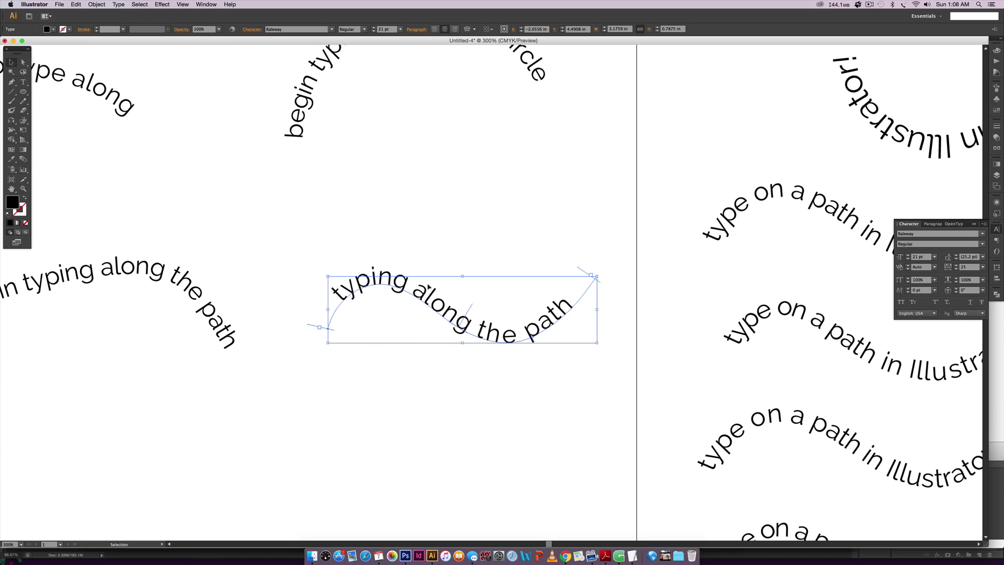
# - Edit the wavy text's first word from 'typing' to 'type'
pyautogui.press('t')
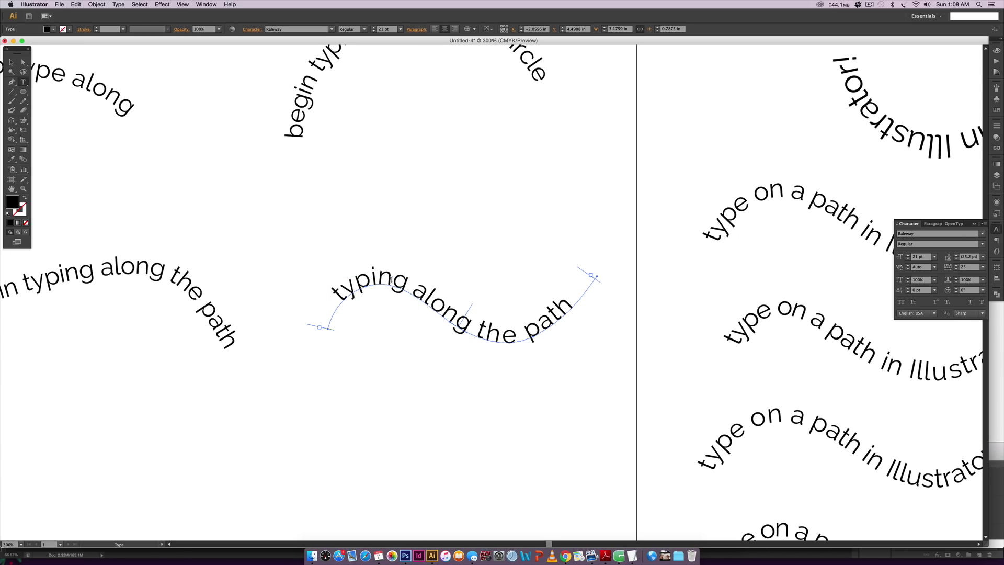
pyautogui.click(390, 284)
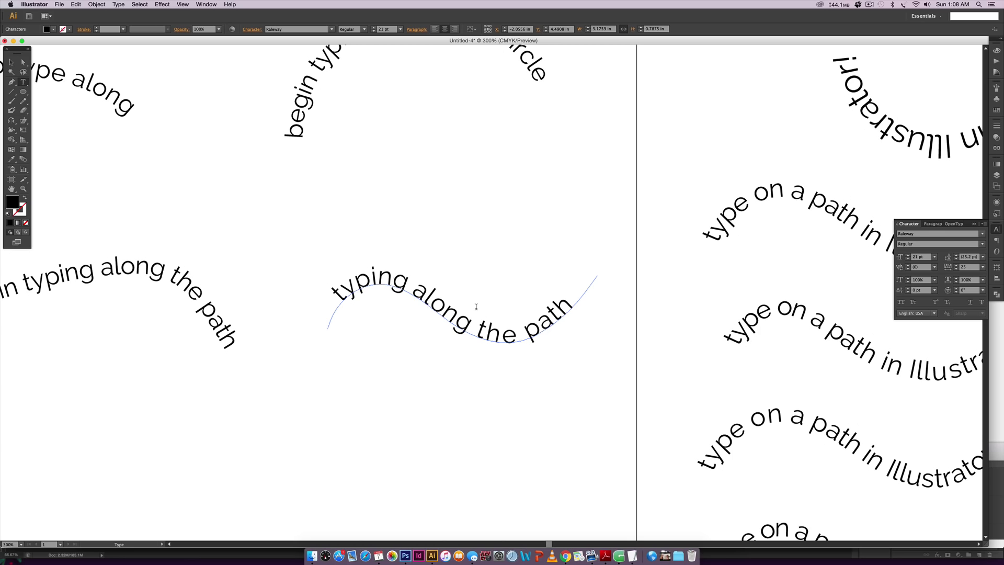
pyautogui.press('BackSpace')
pyautogui.press('BackSpace')
pyautogui.press('BackSpace')
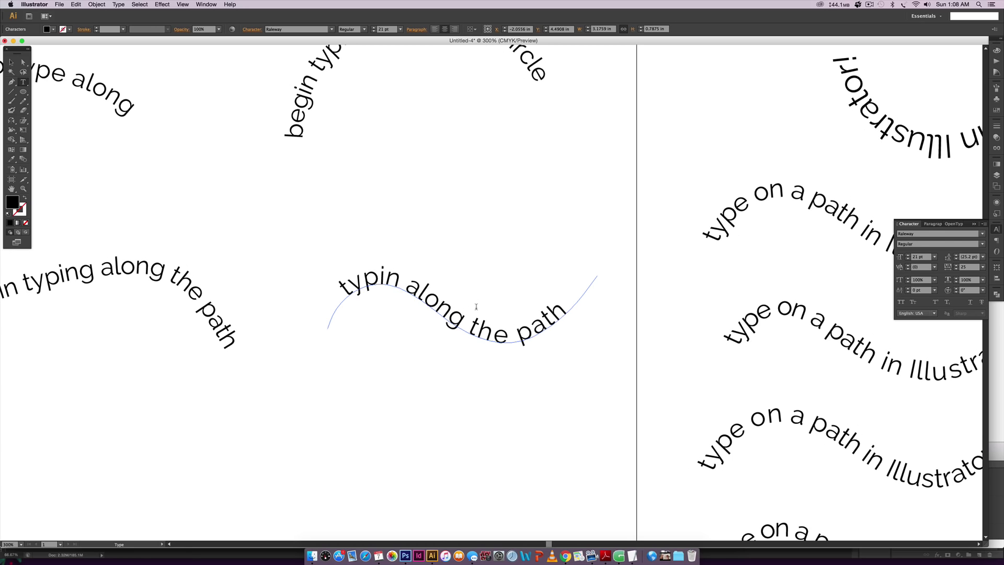
pyautogui.write('e')
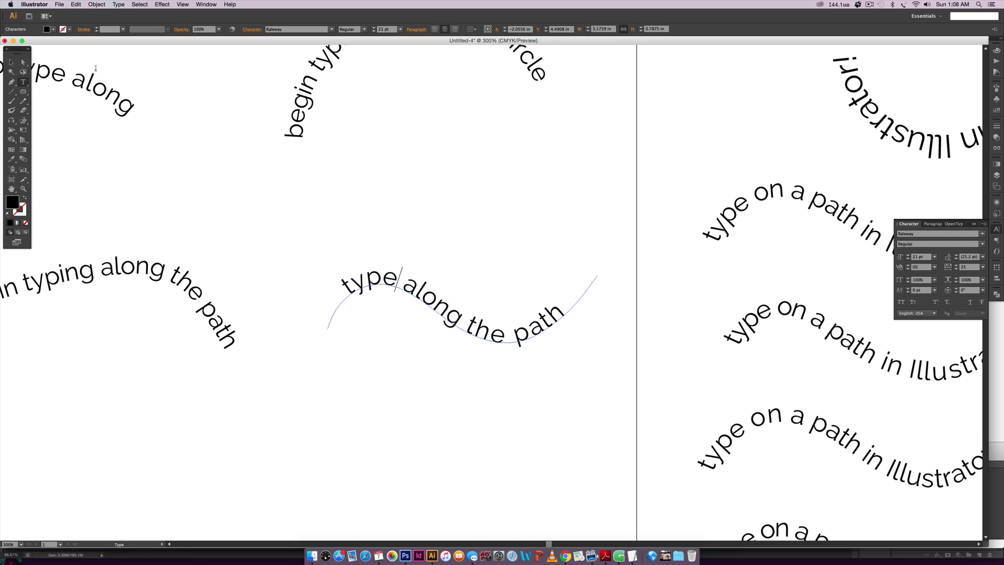
pyautogui.press('Escape')
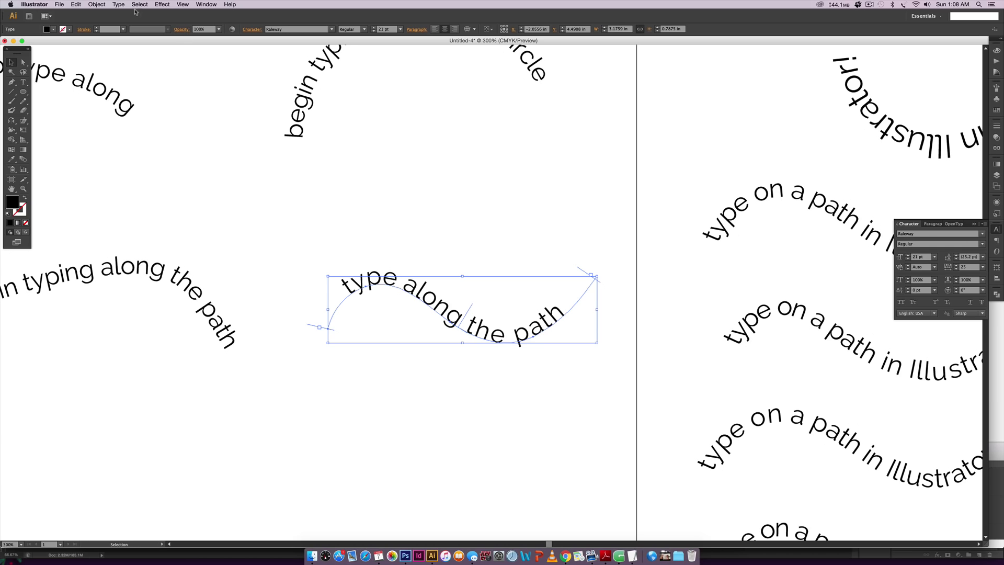
# - Reopen Type on a Path Options and cancel without changes
pyautogui.click(119, 4)
pyautogui.moveTo(173, 61)
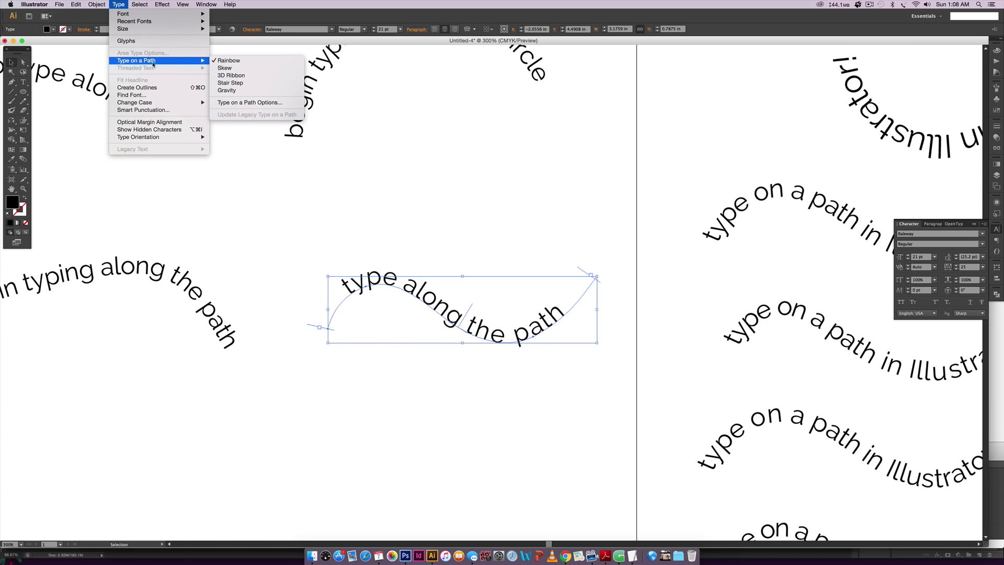
pyautogui.click(242, 102)
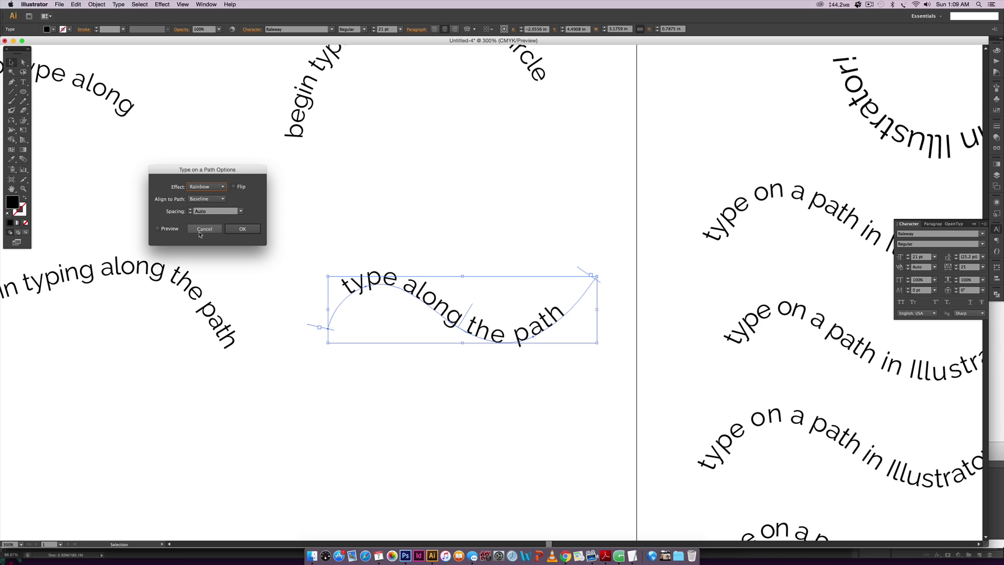
pyautogui.click(200, 234)
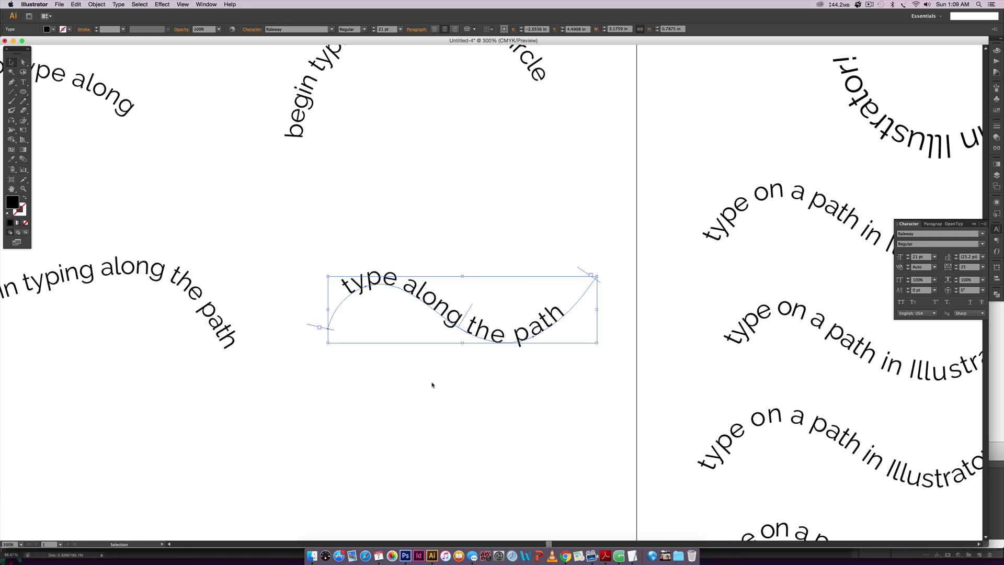
# - Draw a new circle with the Ellipse tool in the empty space above the artboard
pyautogui.press('super+minus')
pyautogui.press('super+minus')
pyautogui.press('super+minus')
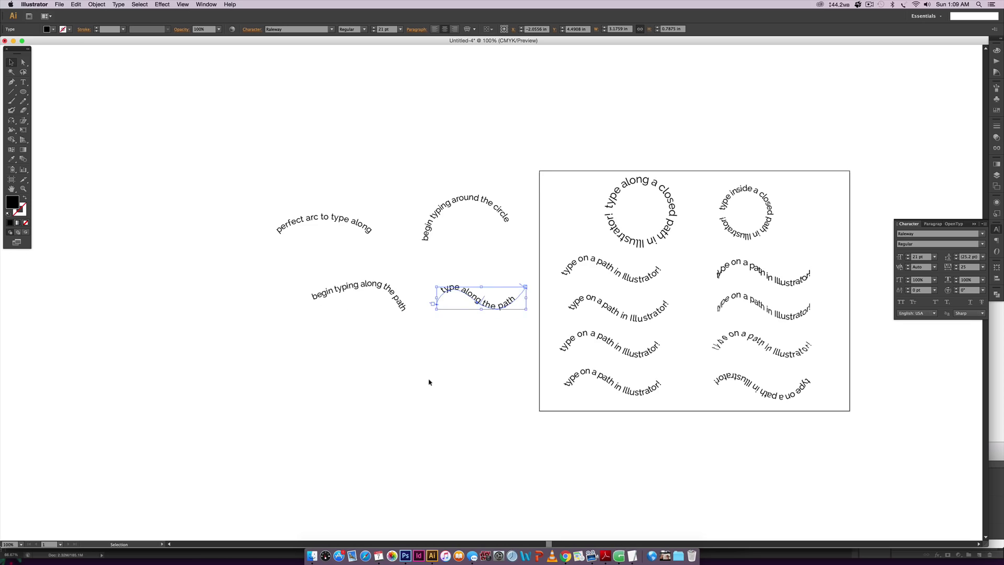
pyautogui.moveTo(745, 252); pyautogui.dragTo(557, 398)
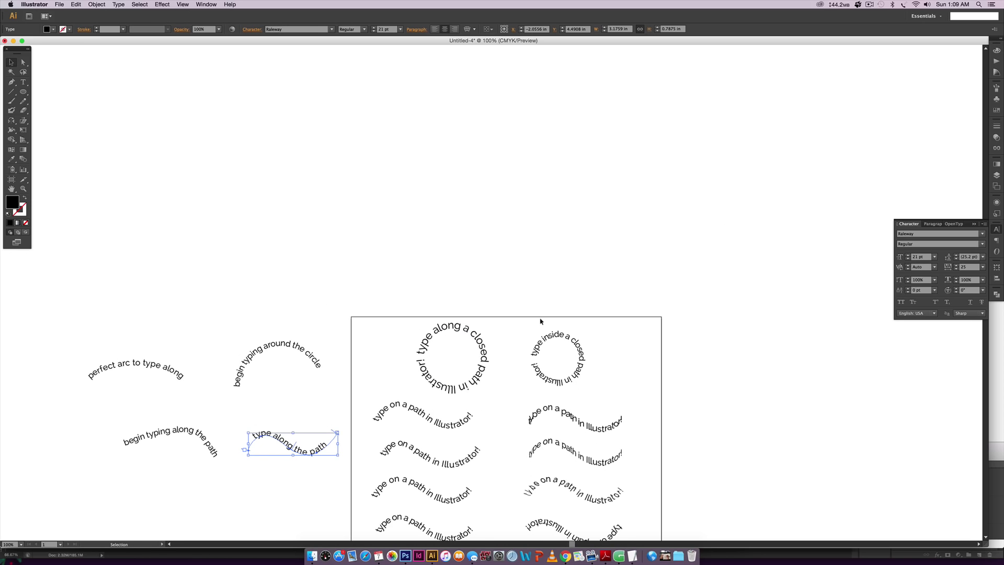
pyautogui.click(541, 321)
pyautogui.press('super+equal')
pyautogui.press('super+equal')
pyautogui.hscroll(3, 540, 320)
pyautogui.scroll(-1, 540, 321)
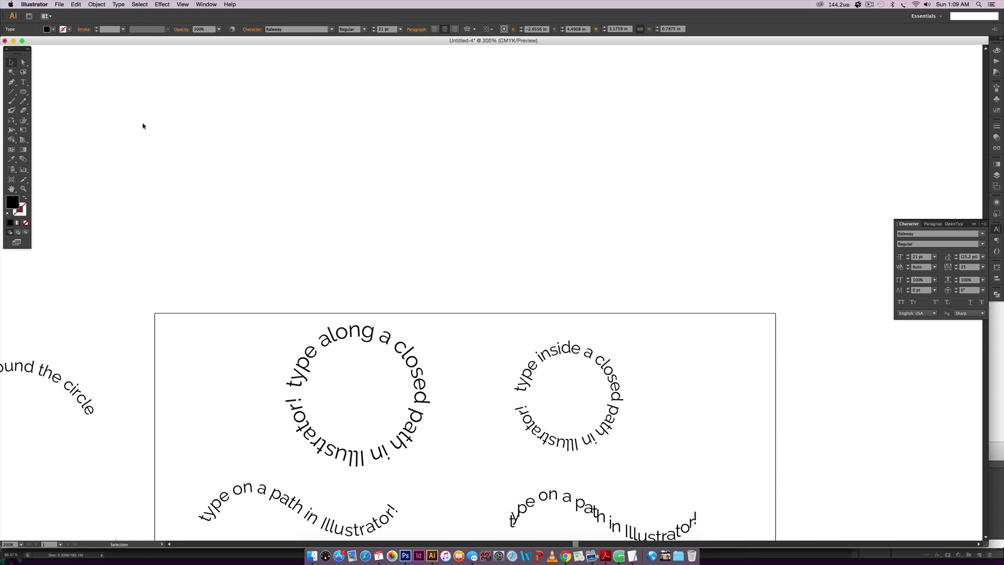
pyautogui.press('l')
pyautogui.moveTo(327, 176); pyautogui.dragTo(417, 194)
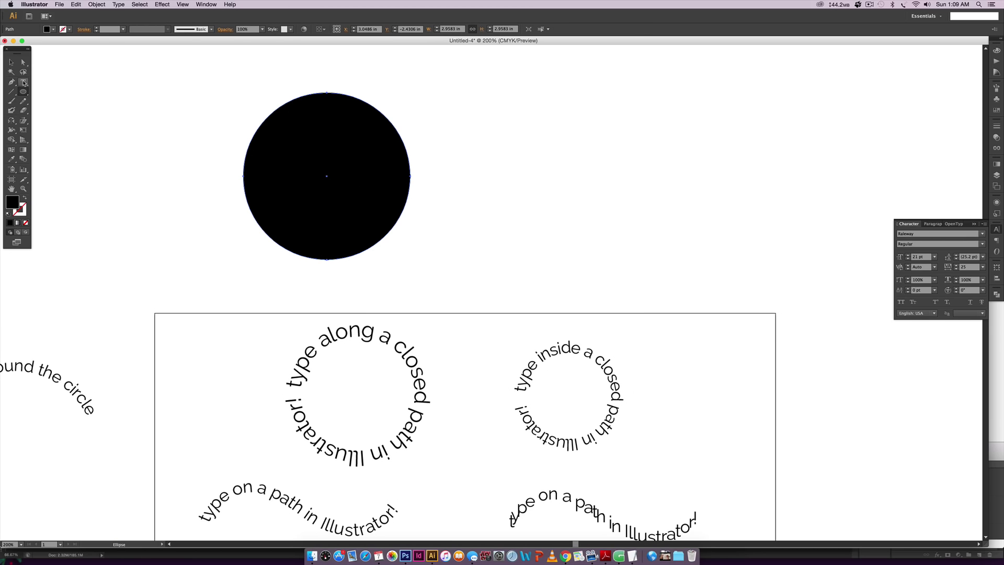
# - Type centred 'typing along a closed path in illustrator!' around the circle with Type on a Path
pyautogui.click(23, 83)
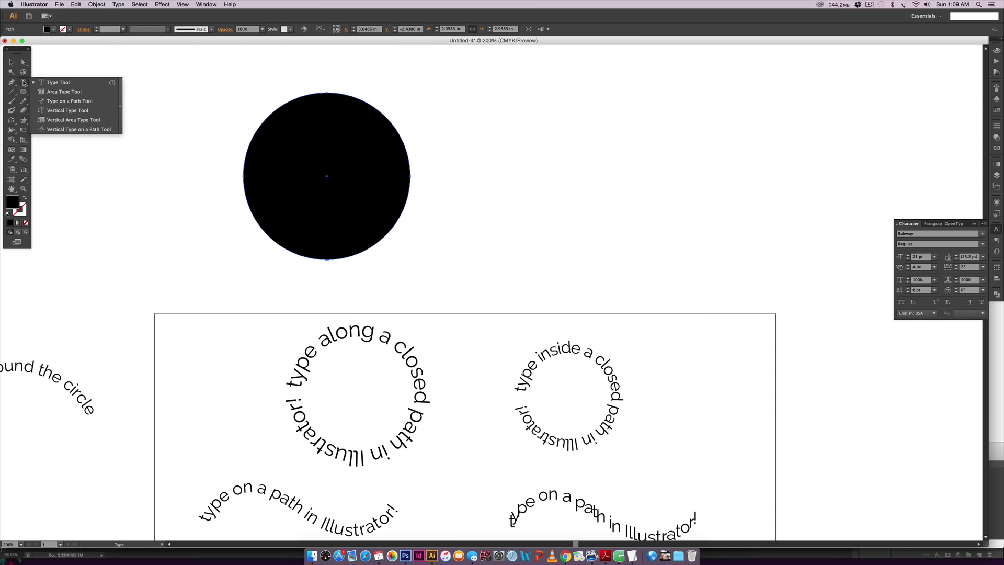
pyautogui.click(56, 102)
pyautogui.click(243, 176)
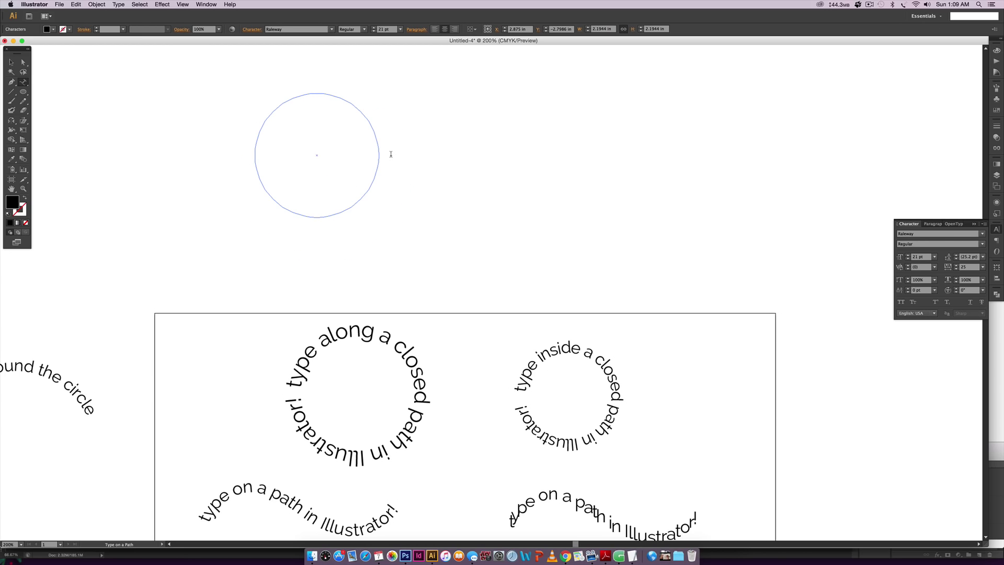
pyautogui.write('type')
pyautogui.press('BackSpace')
pyautogui.press('BackSpace')
pyautogui.press('BackSpace')
pyautogui.press('BackSpace')
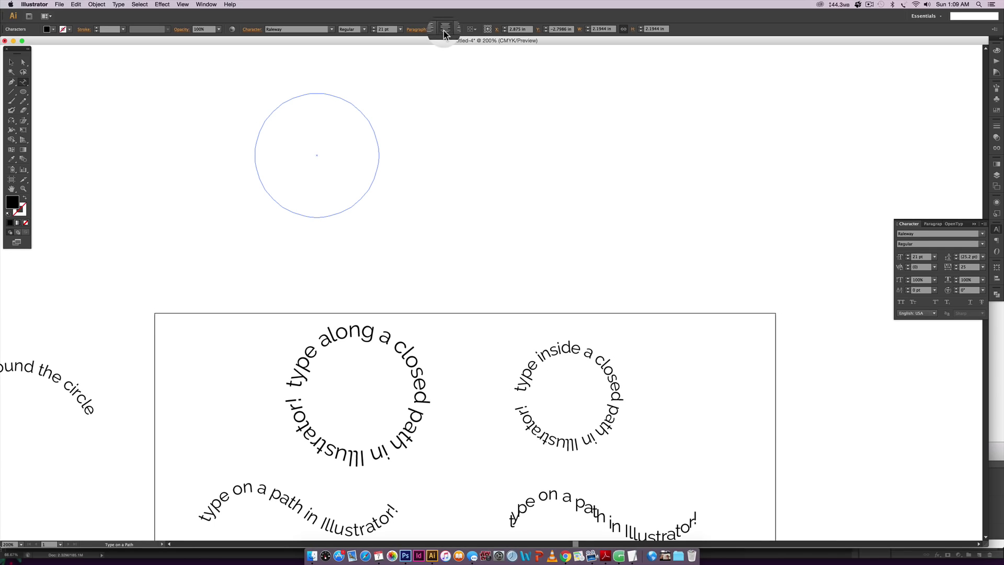
pyautogui.click(444, 28)
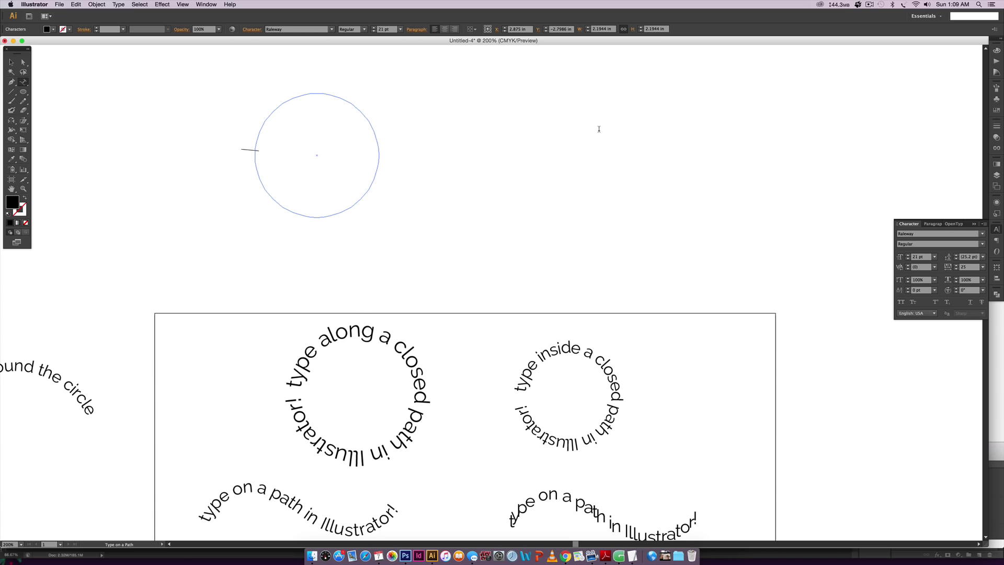
pyautogui.write('typing al')
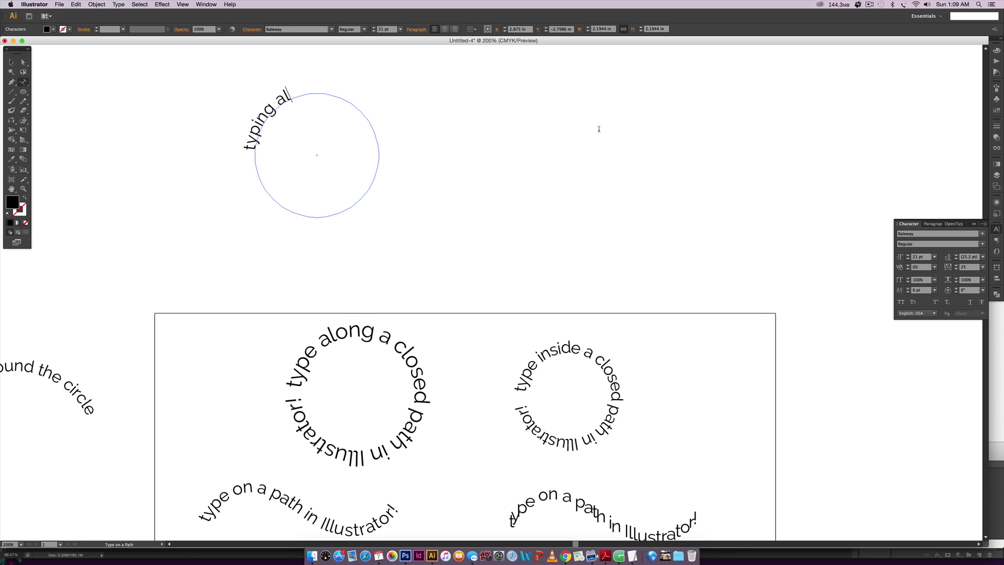
pyautogui.write('ong a closed p')
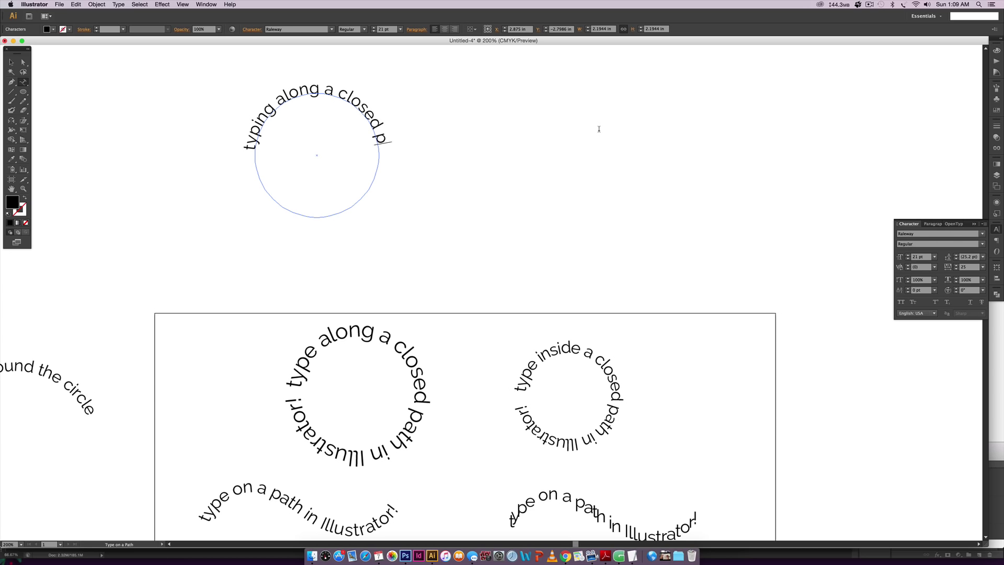
pyautogui.write('ath in illust')
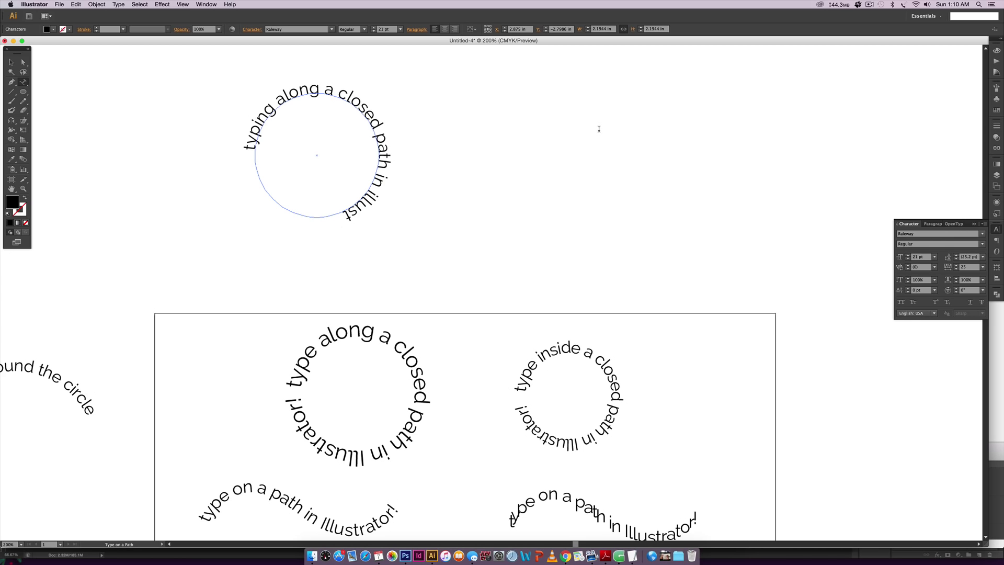
pyautogui.write('rator!')
# - Set the circle text to 26 pt with tracking 36
pyautogui.click(11, 62)
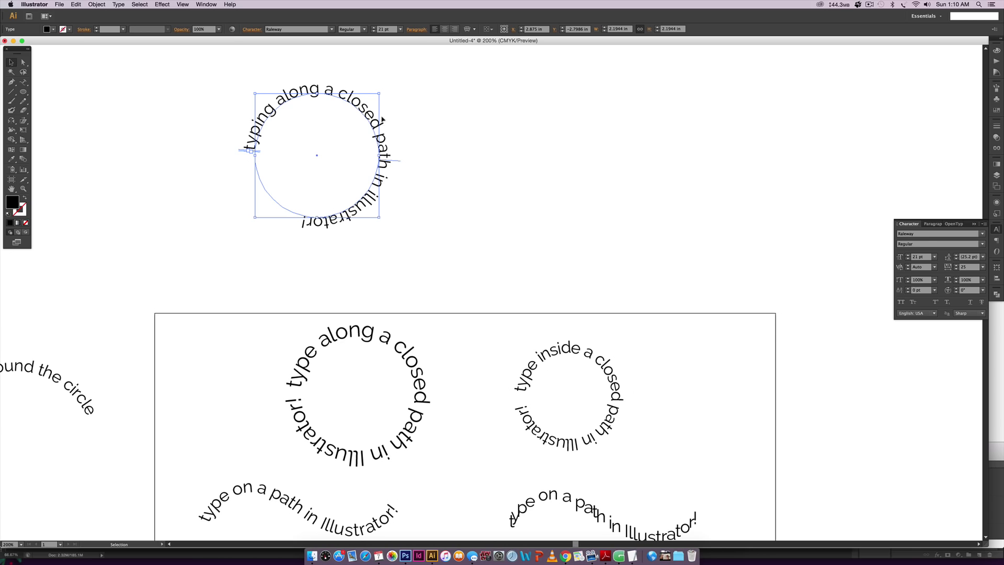
pyautogui.click(912, 256)
pyautogui.press('Up')
pyautogui.press('Up')
pyautogui.press('Up')
pyautogui.press('Up')
pyautogui.press('Up')
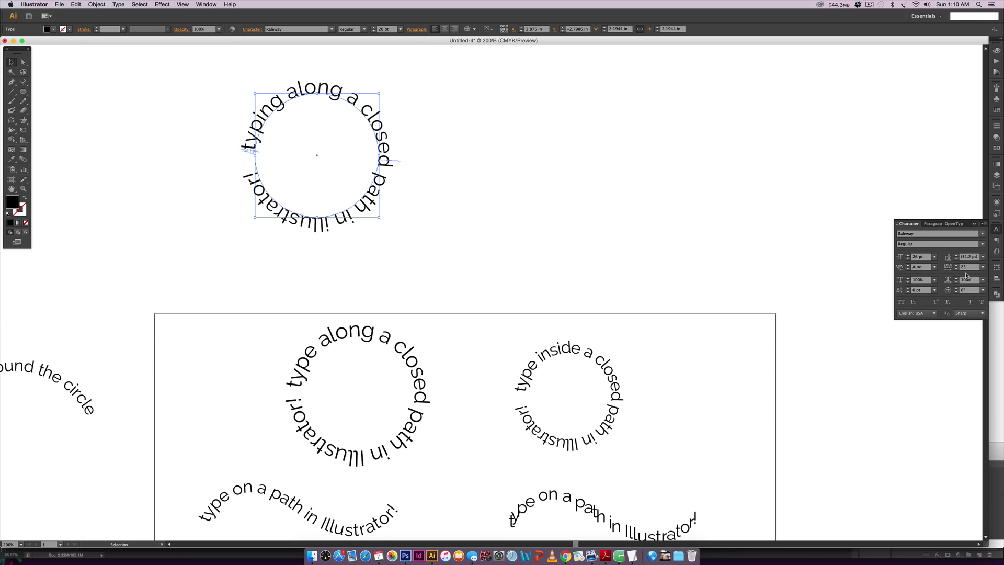
pyautogui.click(956, 265)
pyautogui.click(956, 265)
pyautogui.click(956, 265)
pyautogui.click(956, 265)
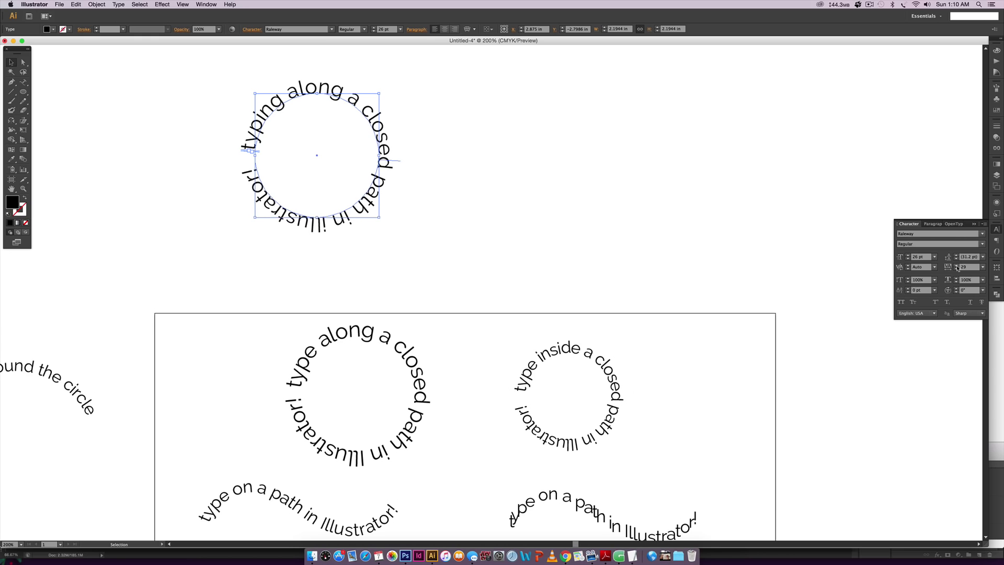
pyautogui.click(956, 265)
pyautogui.click(957, 265)
pyautogui.click(957, 265)
pyautogui.click(957, 265)
pyautogui.click(956, 265)
pyautogui.click(956, 265)
pyautogui.click(957, 265)
# - Nudge the circle text down and Alt-drag a copy to its right
pyautogui.click(474, 178)
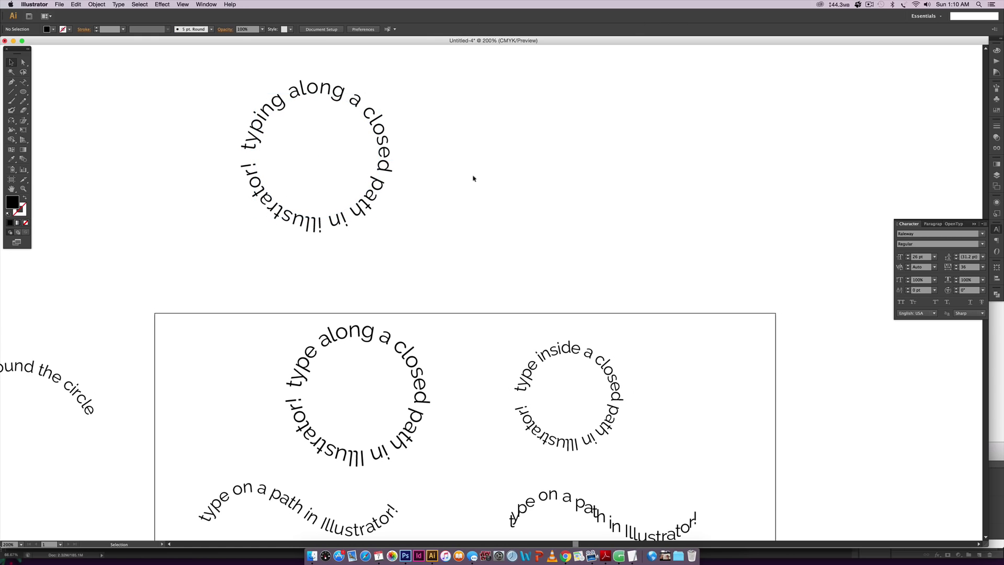
pyautogui.moveTo(383, 139); pyautogui.dragTo(387, 167)
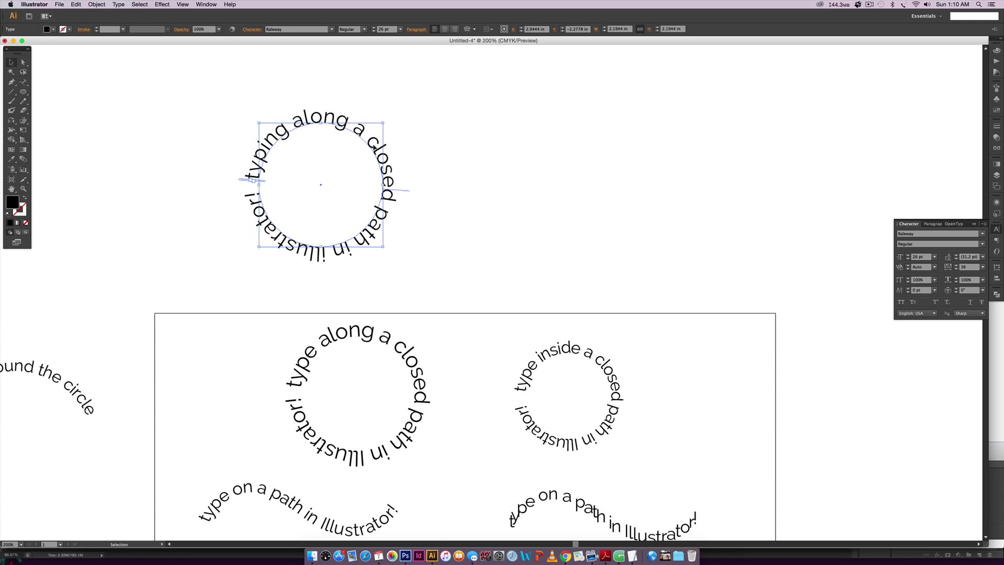
pyautogui.moveTo(373, 147); pyautogui.dragTo(400, 159)
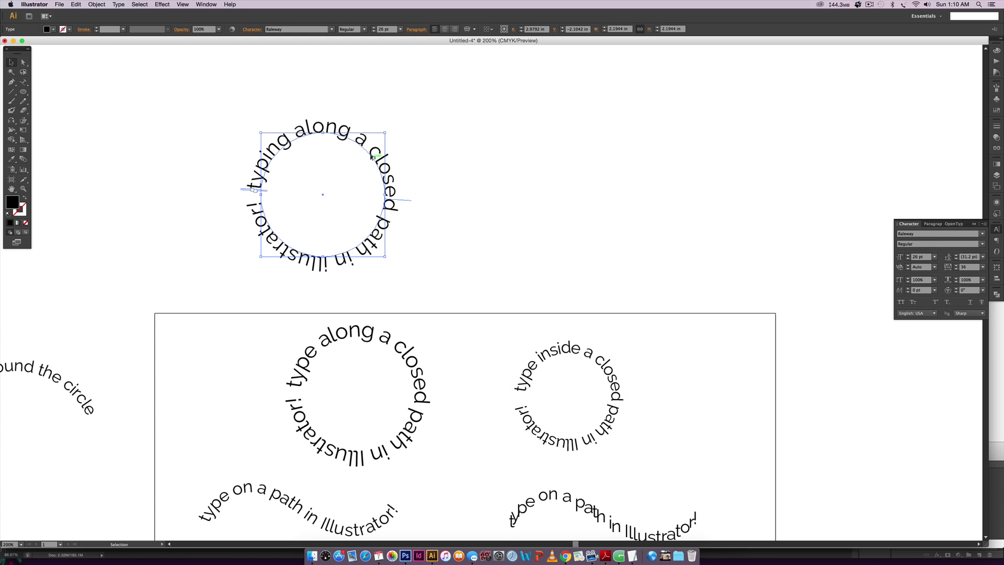
pyautogui.moveTo(372, 157); pyautogui.dragTo(617, 157)
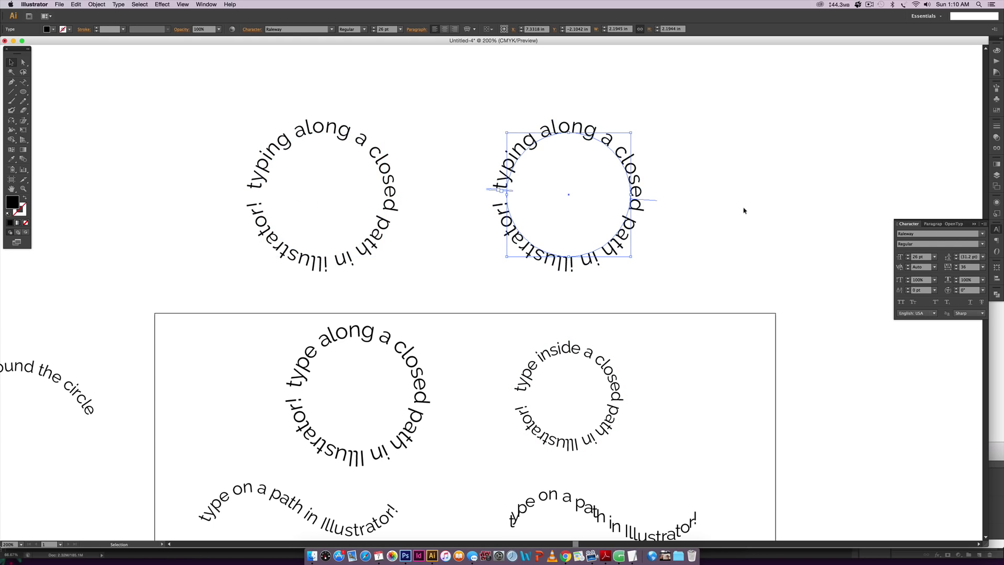
# - Set the copied circle text's Align to Path option to Ascender so it runs inside
pyautogui.click(119, 4)
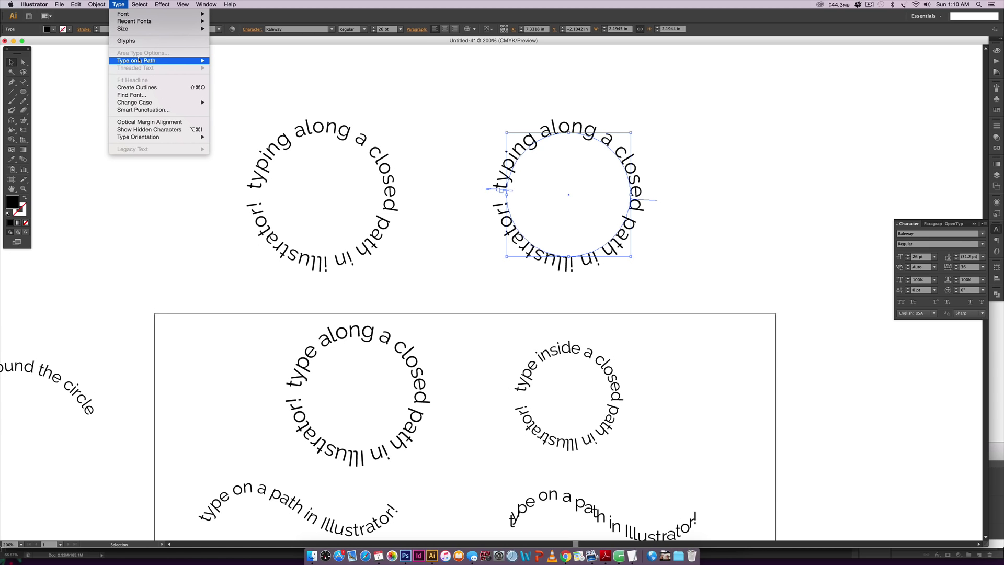
pyautogui.moveTo(167, 60)
pyautogui.click(231, 102)
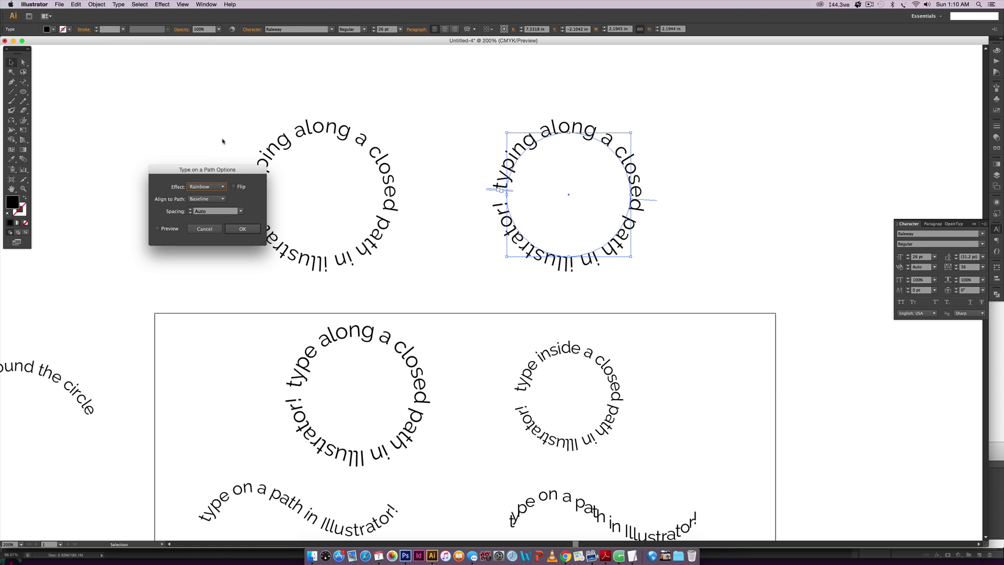
pyautogui.click(42, 282)
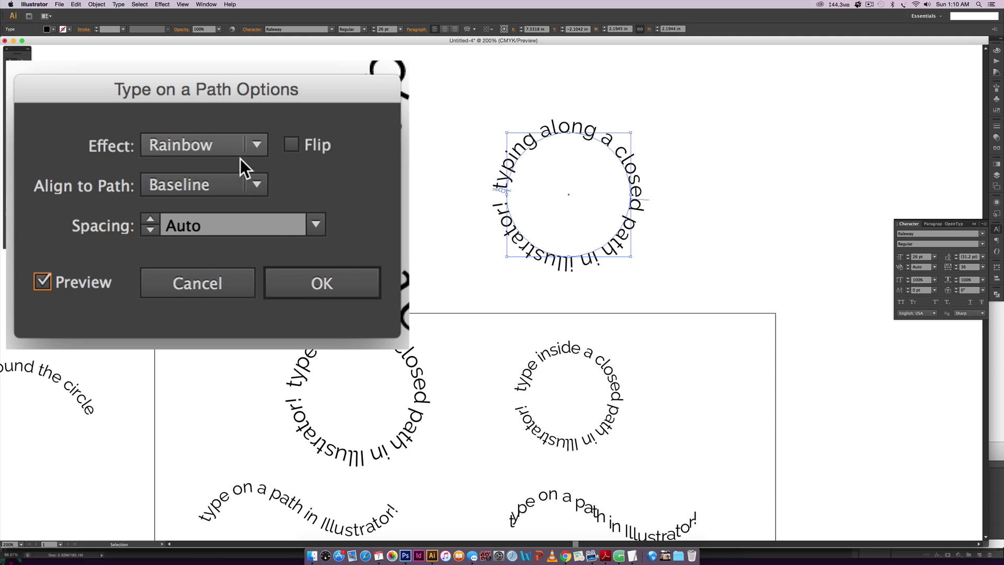
pyautogui.click(243, 183)
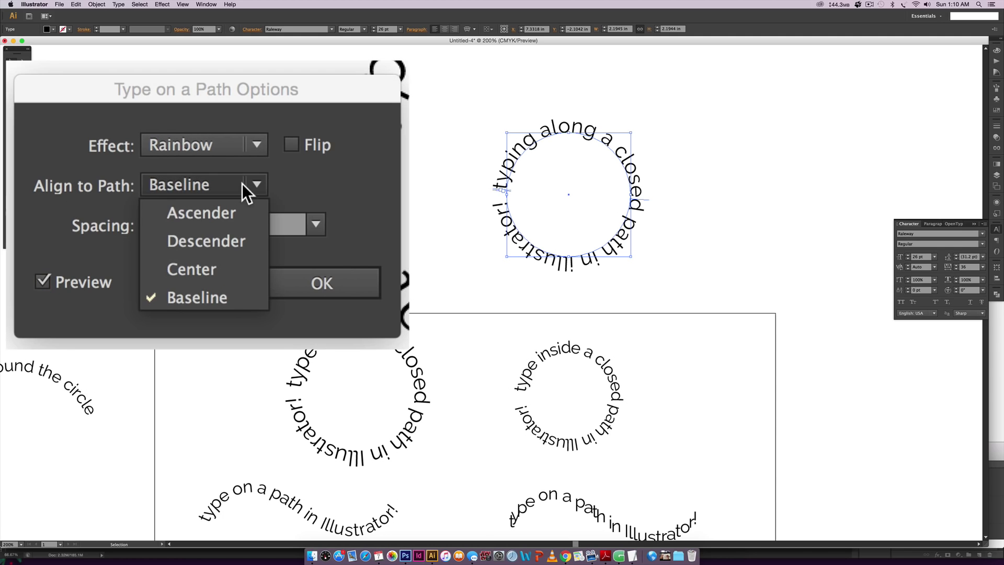
pyautogui.click(225, 212)
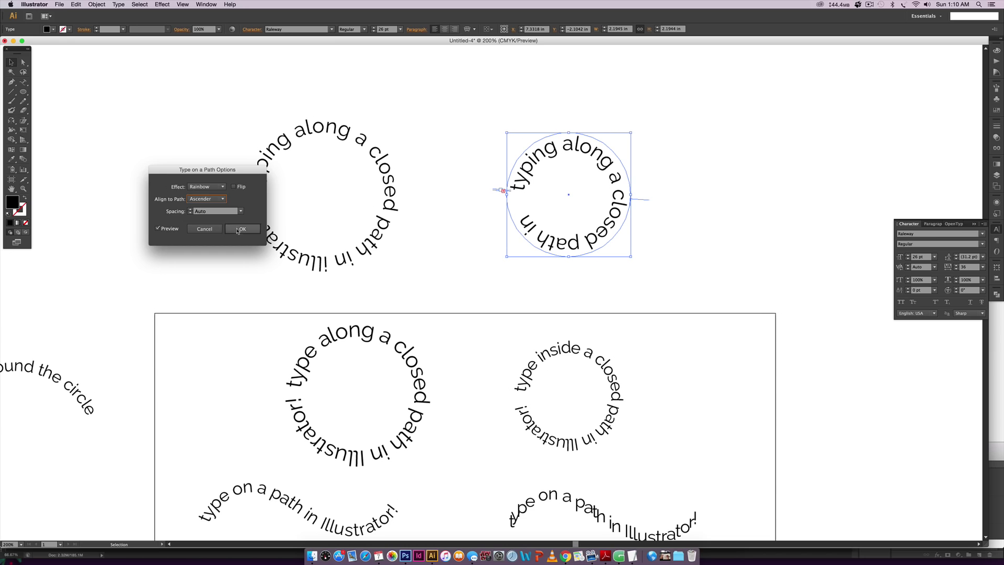
pyautogui.click(239, 229)
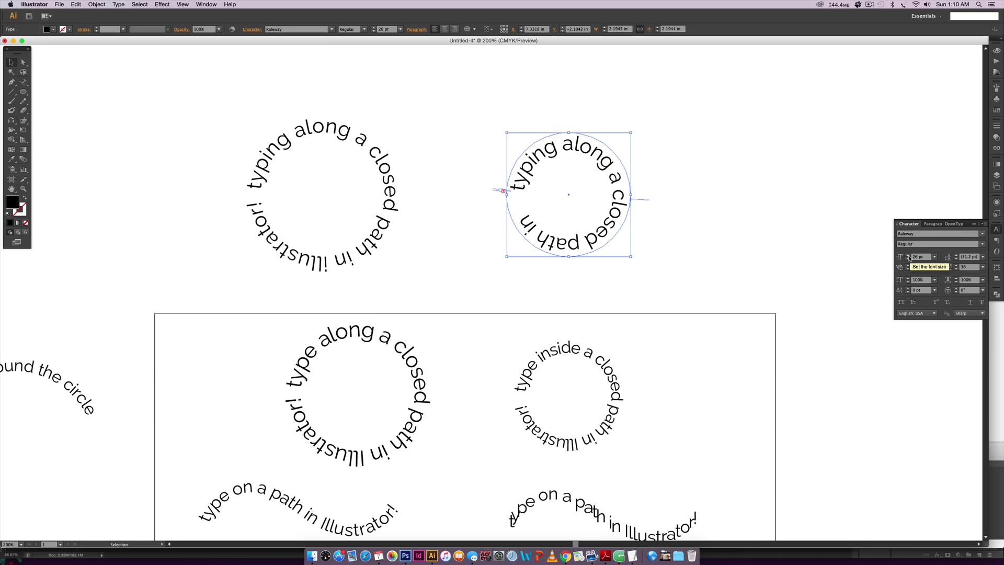
# - Reduce the copied circle text to 21 pt
pyautogui.click(907, 259)
pyautogui.click(908, 260)
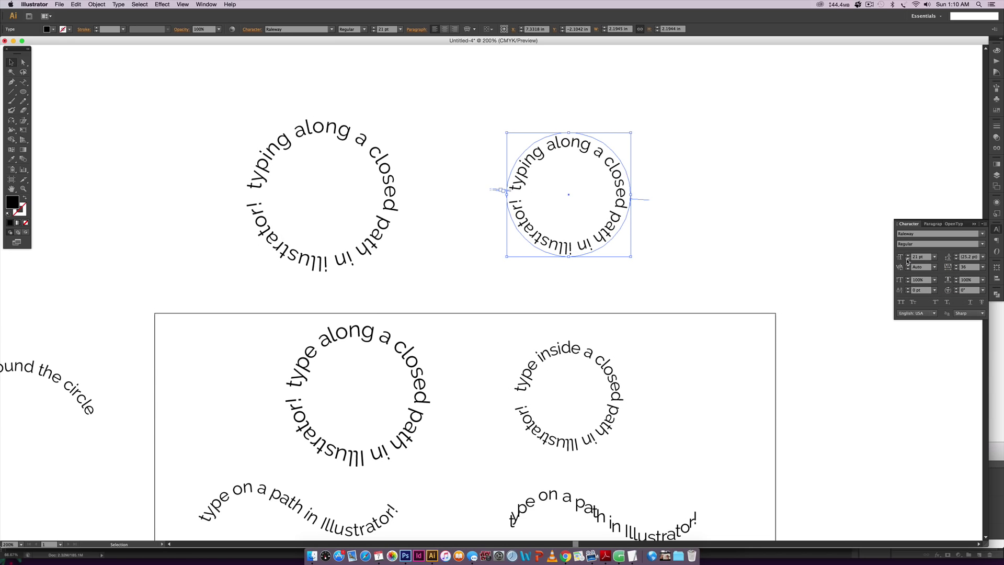
pyautogui.click(742, 229)
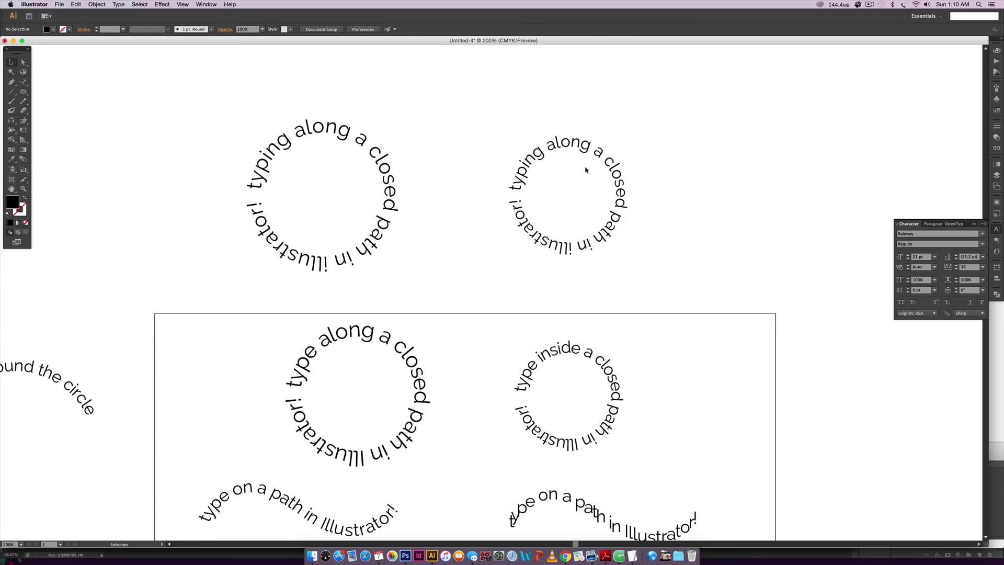
pyautogui.scroll(-5, 692, 289)
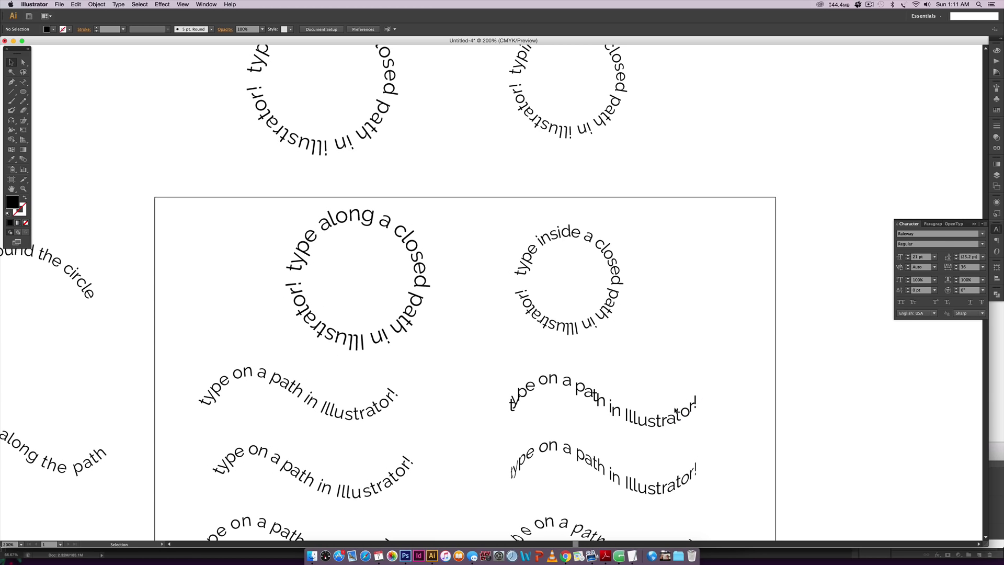
pyautogui.click(605, 556)
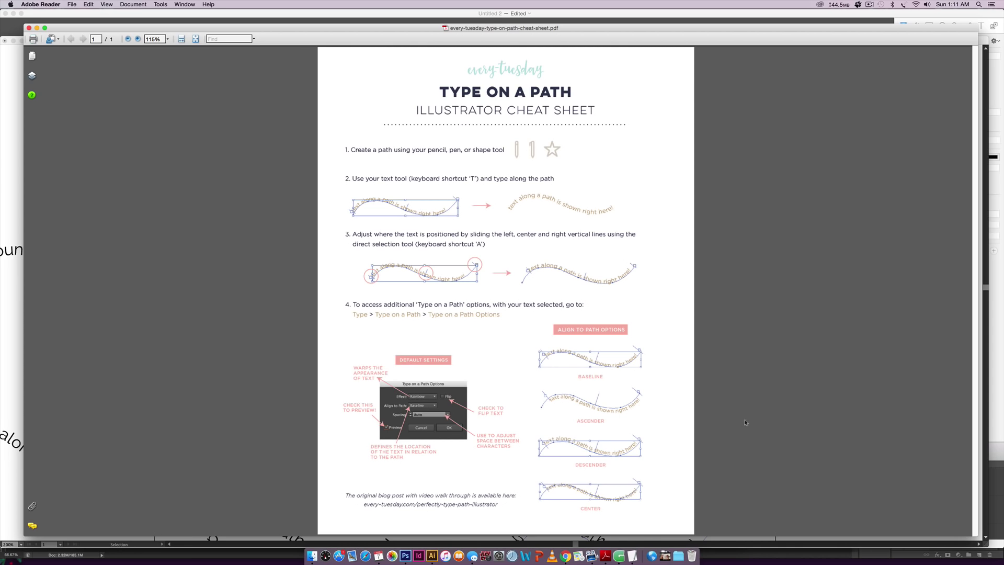
pyautogui.click(432, 556)
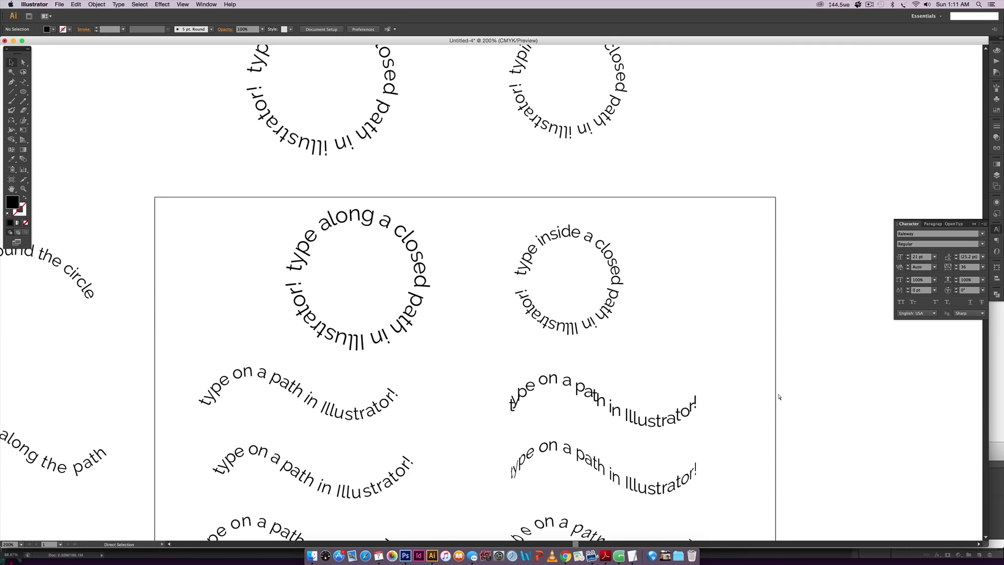
# - Zoom out with Cmd+- to view the whole artboard and all text samples
pyautogui.press('super+minus')
pyautogui.press('super+minus')
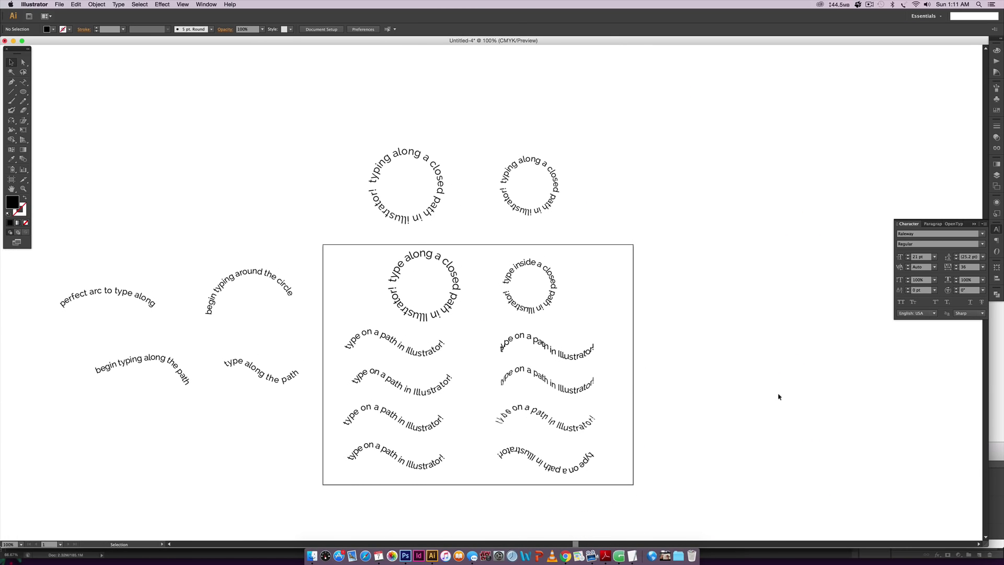